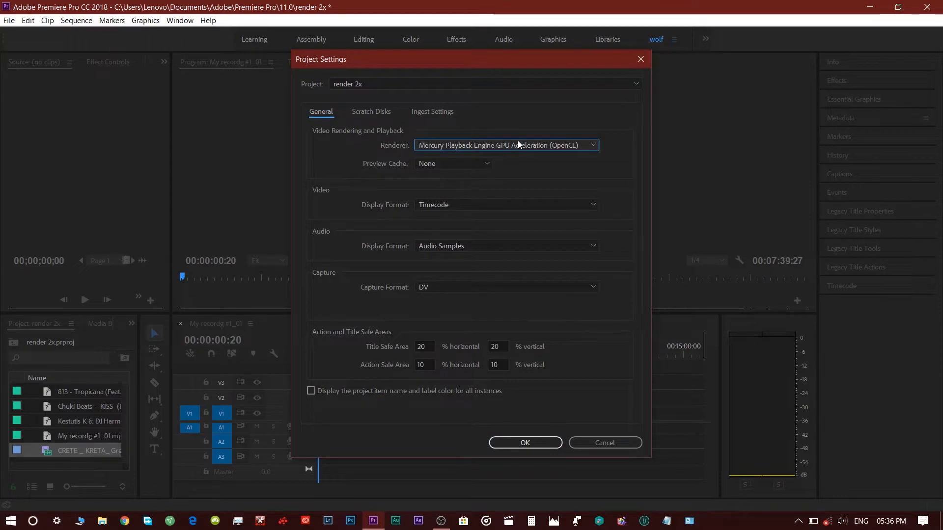
# Step: Keep the renderer on Mercury Playback Engine GPU Acceleration (OpenCL) and close the Project Settings dialog
pyautogui.click(517, 141)
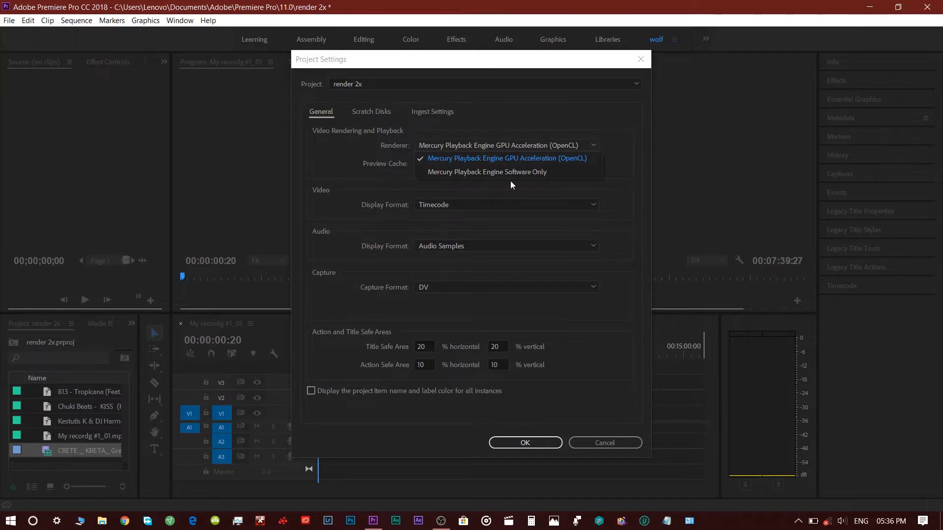
pyautogui.click(527, 438)
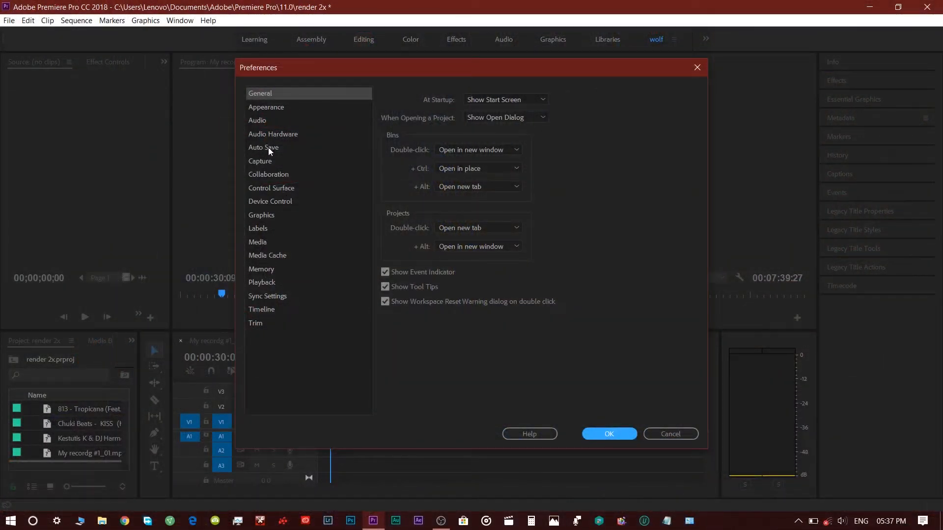
# Step: Open the Media Cache preferences, delete unused media cache files, and confirm the preferences
pyautogui.click(274, 256)
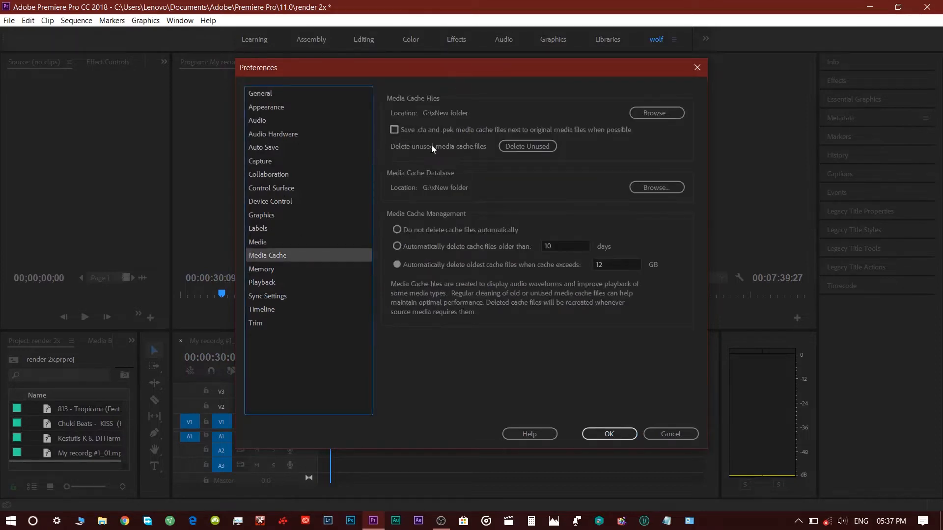
pyautogui.click(638, 112)
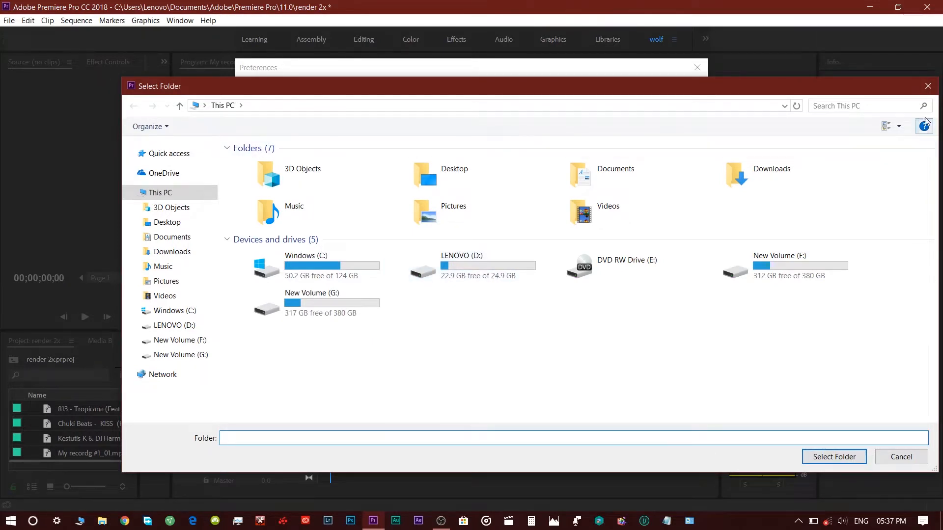
pyautogui.click(927, 86)
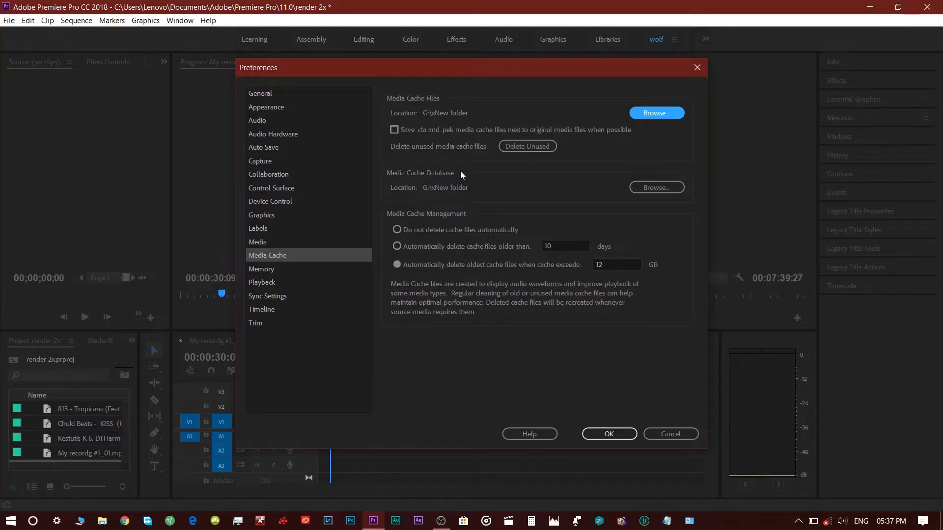
pyautogui.click(505, 147)
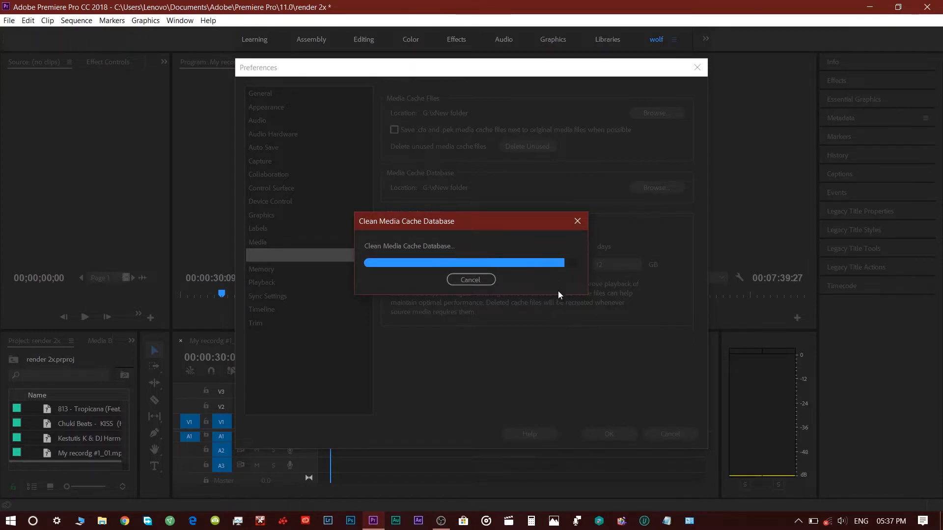
pyautogui.click(610, 434)
# Step: Set the Program Monitor playback resolution to 1/4 and start playback
pyautogui.click(707, 277)
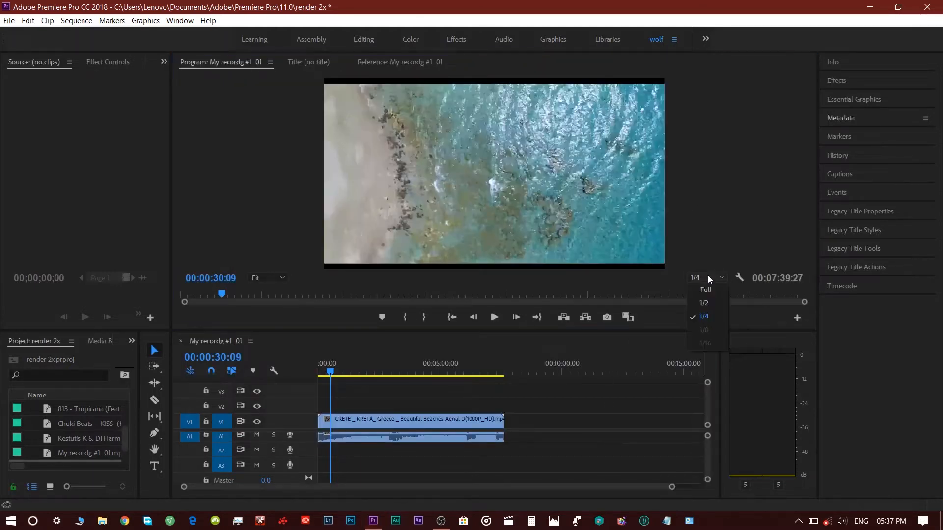
pyautogui.click(704, 317)
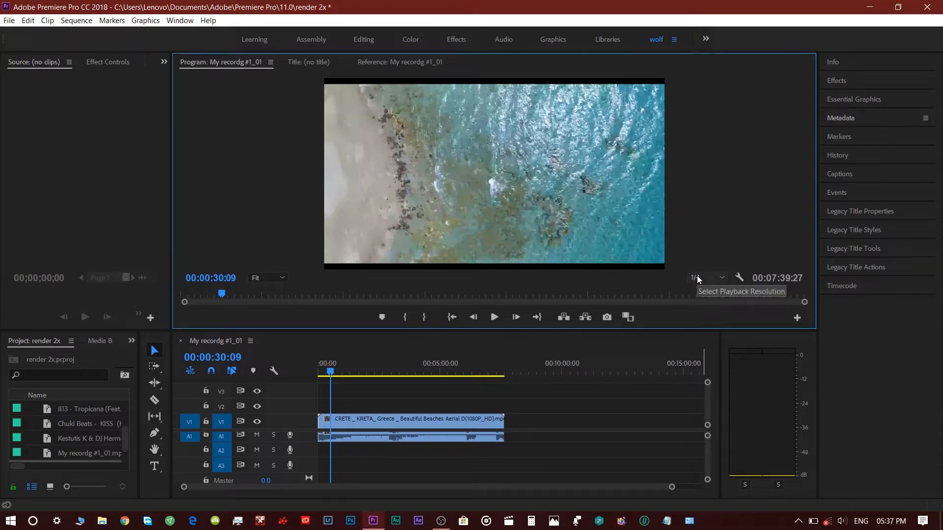
pyautogui.click(492, 320)
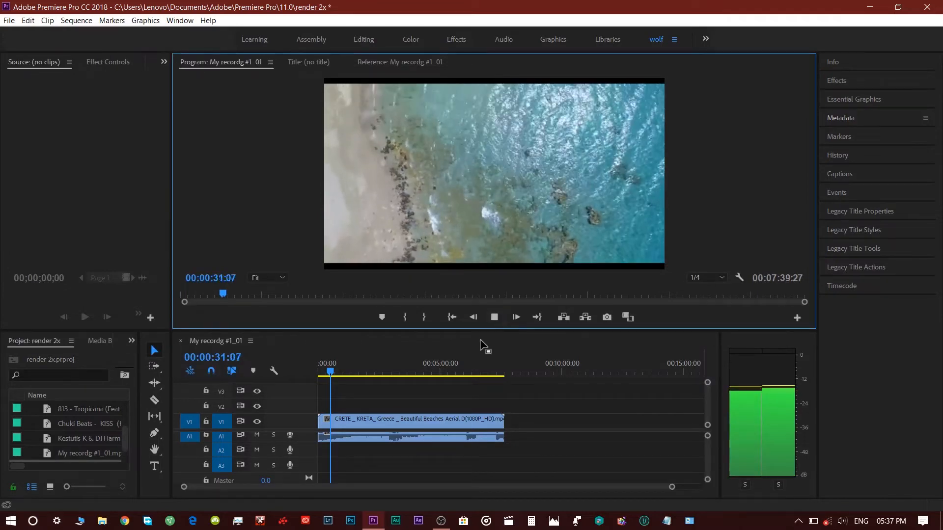
# Step: Enlarge the Program Monitor panel and preview playback at 1/2 and then Full resolution
pyautogui.moveTo(480, 330); pyautogui.dragTo(509, 417)
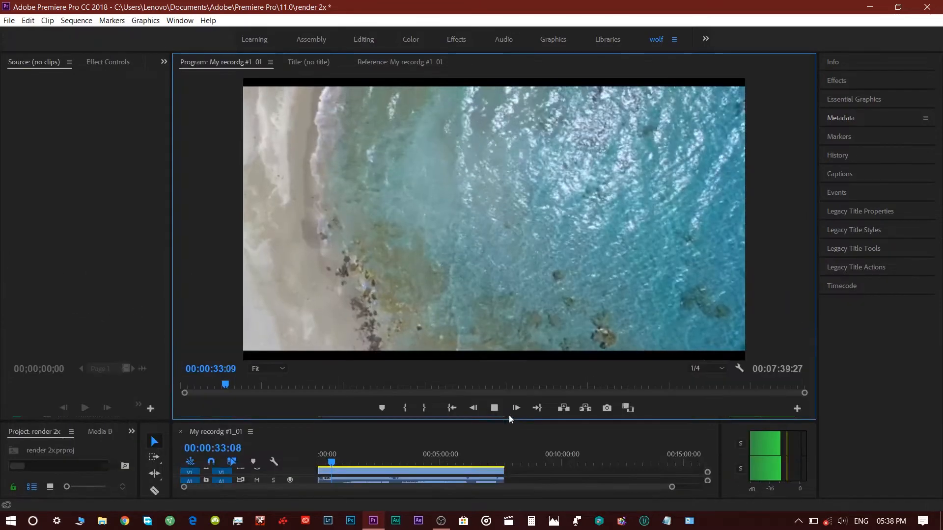
pyautogui.click(693, 368)
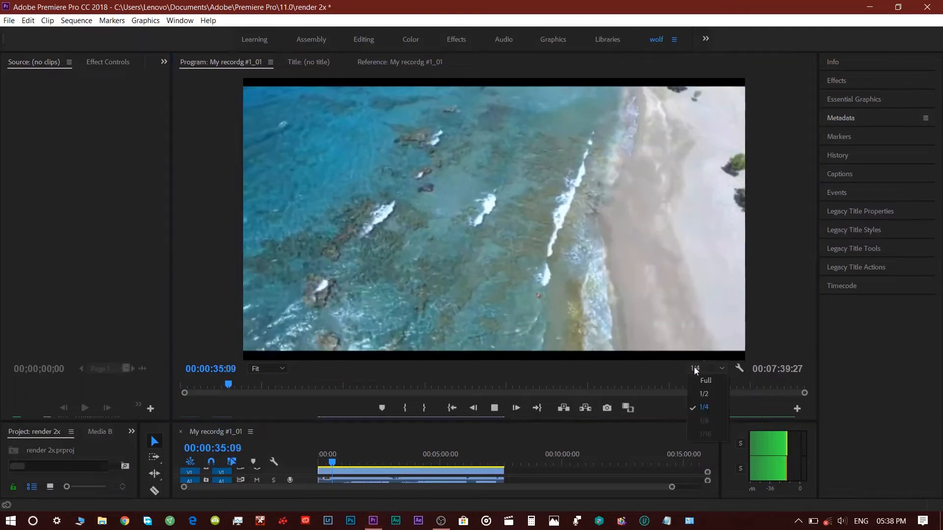
pyautogui.click(702, 393)
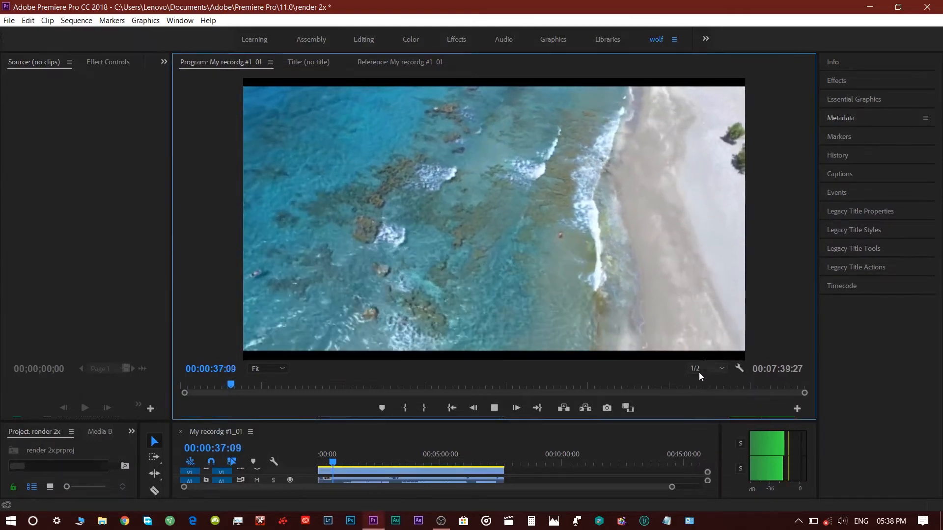
pyautogui.click(706, 369)
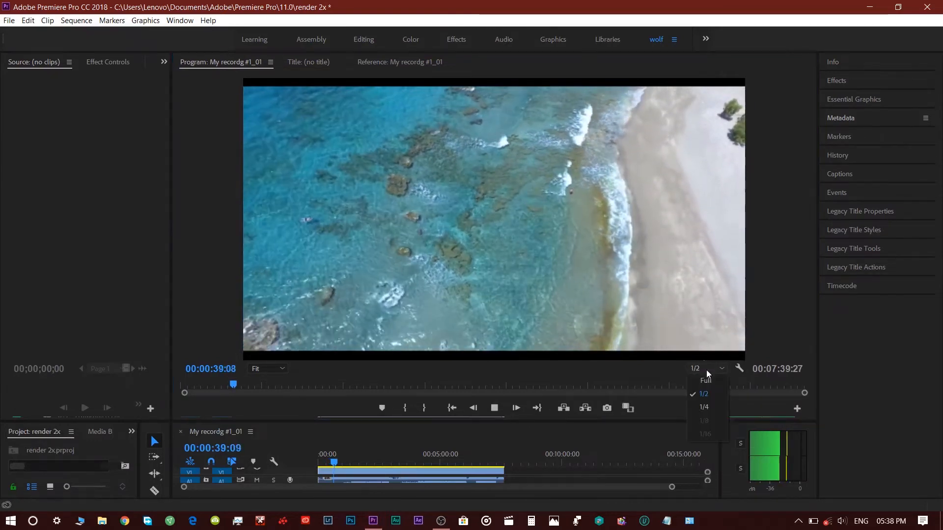
pyautogui.click(703, 382)
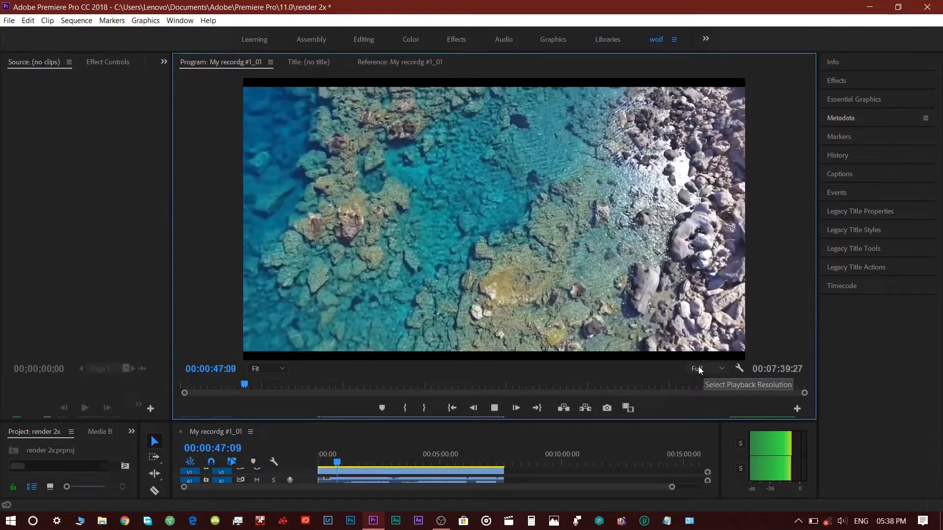
# Step: Set the playback resolution back to 1/4 and restore the Program Monitor and audio meter panel sizes
pyautogui.click(698, 366)
pyautogui.click(701, 405)
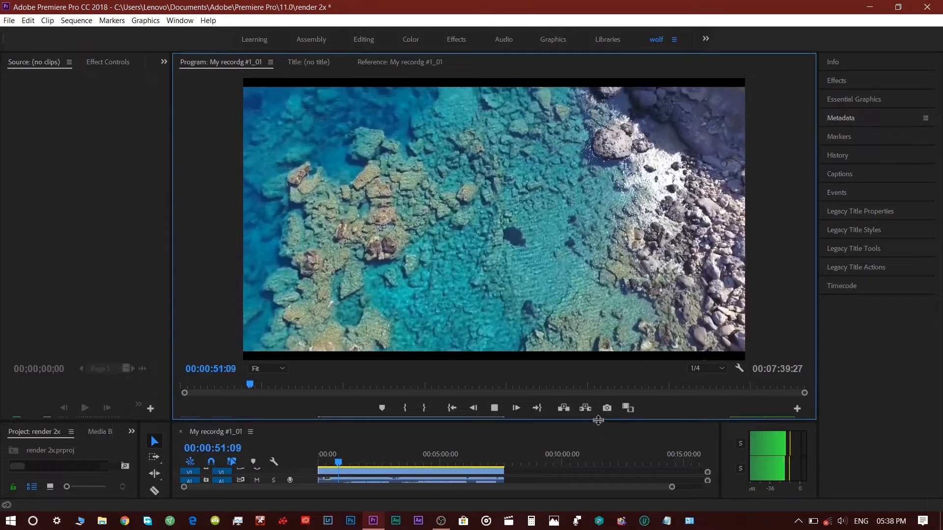
pyautogui.moveTo(598, 420); pyautogui.dragTo(566, 308)
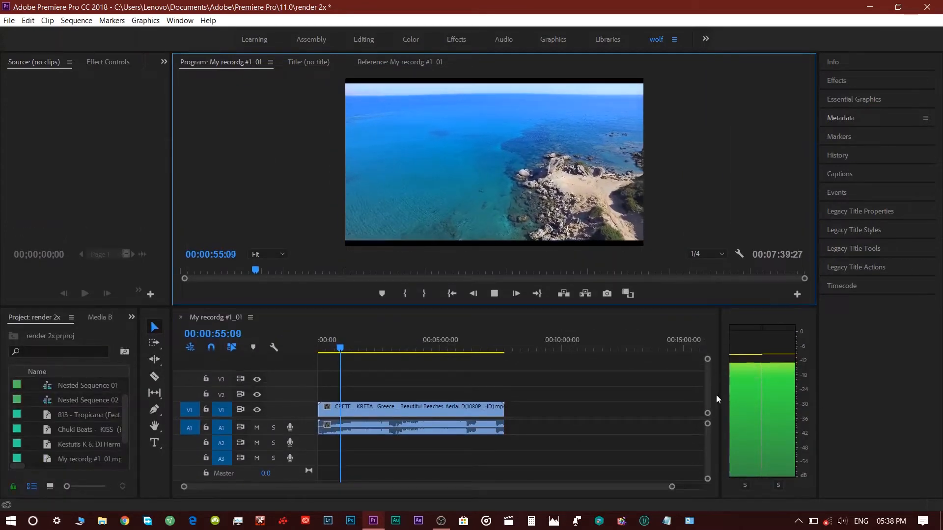
pyautogui.moveTo(717, 396); pyautogui.dragTo(785, 403)
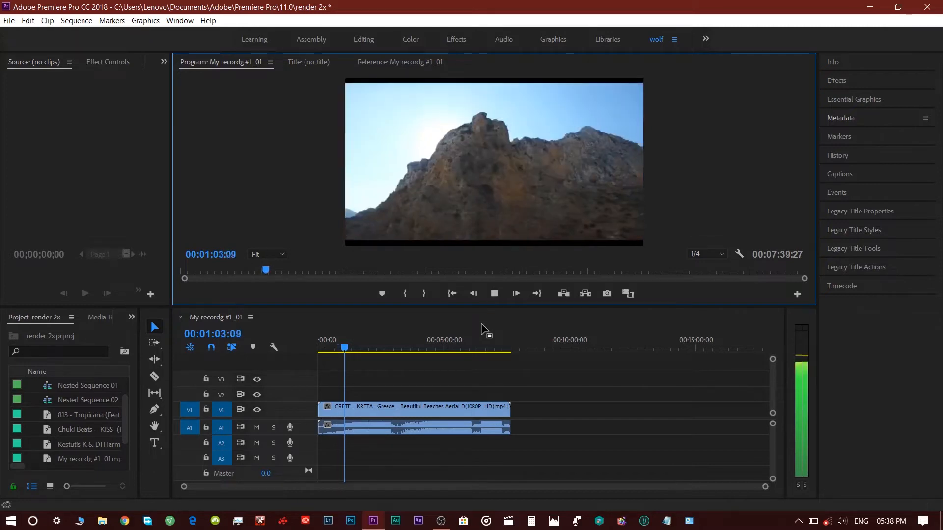
# Step: Stop playback and toggle Video 1 track output off and back on while moving the playhead
pyautogui.click(493, 294)
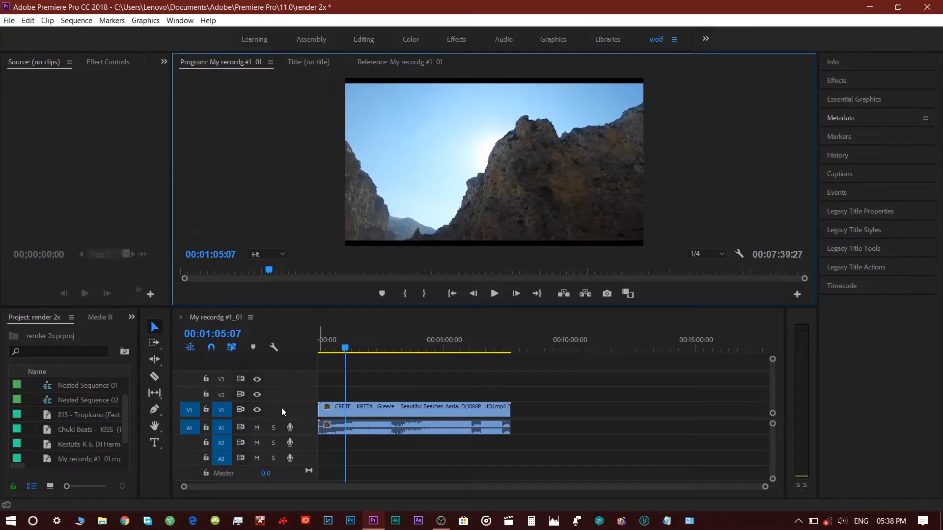
pyautogui.click(256, 409)
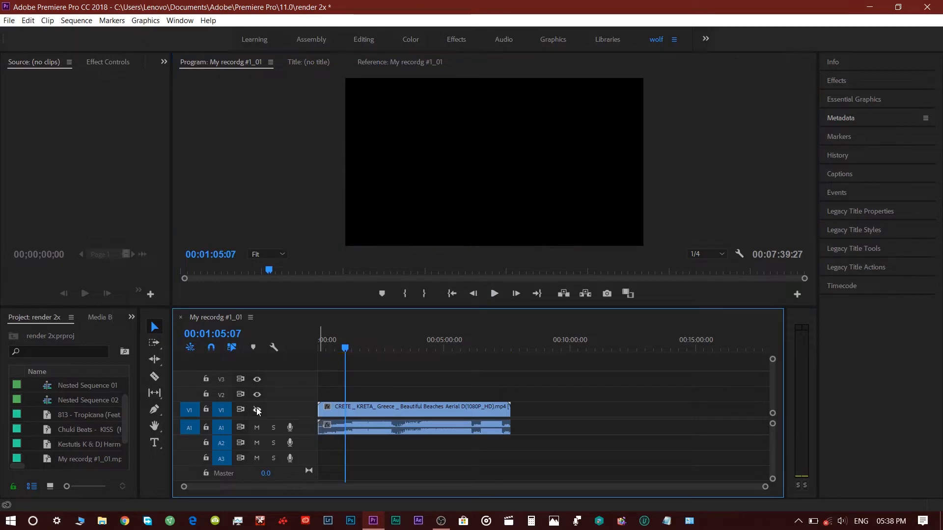
pyautogui.moveTo(346, 348); pyautogui.dragTo(366, 350)
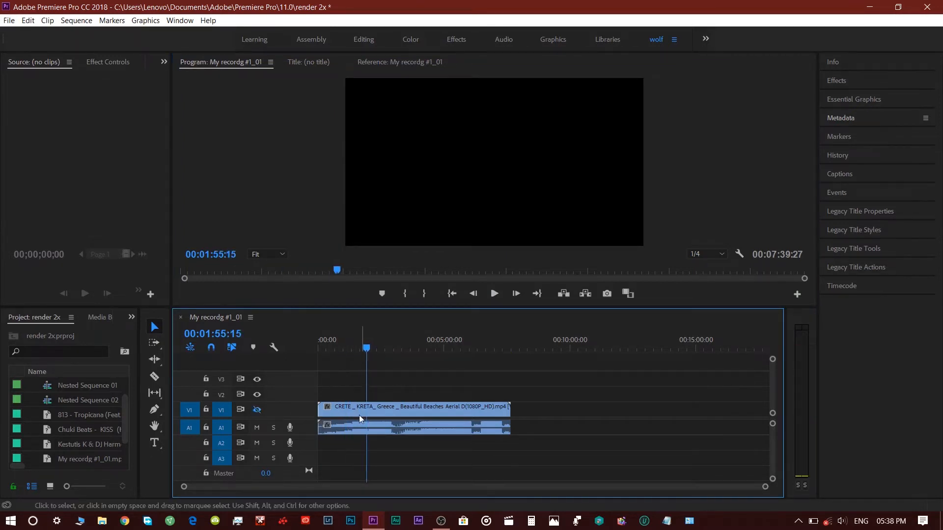
pyautogui.click(256, 409)
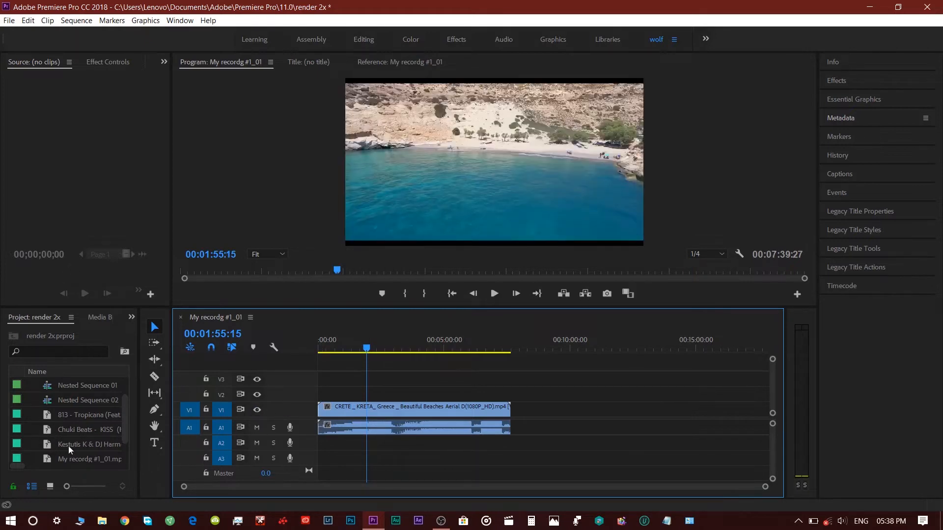
# Step: Browse the items listed in the Project panel
pyautogui.click(72, 401)
pyautogui.scroll(1, 75, 412)
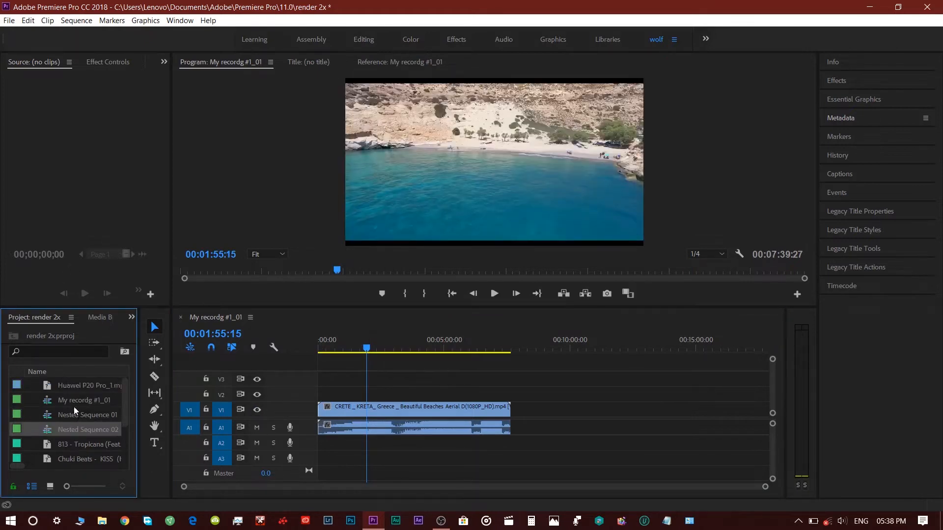
pyautogui.click(72, 399)
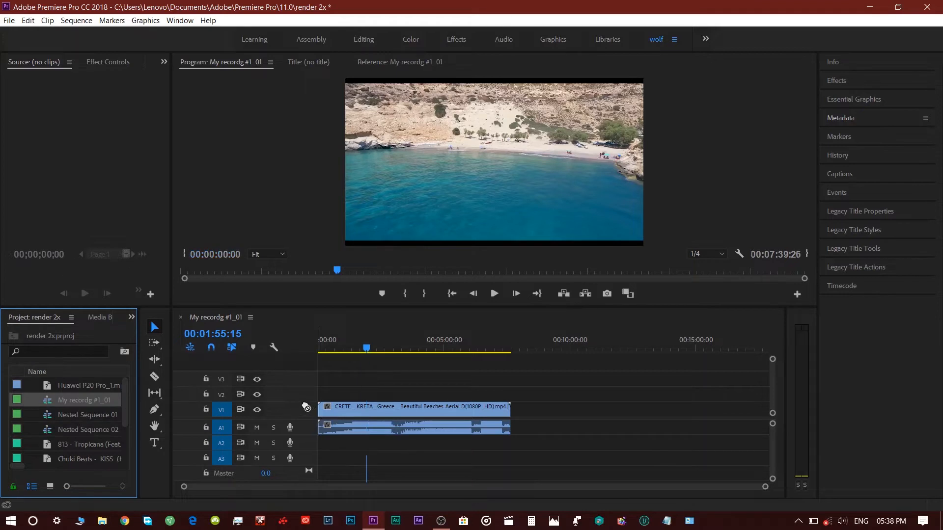
pyautogui.scroll(-2, 85, 415)
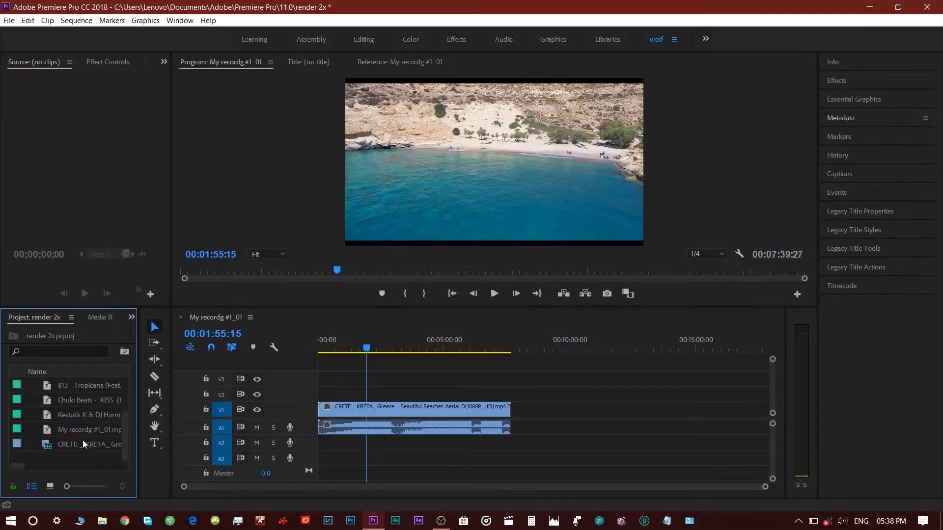
pyautogui.scroll(2, 83, 444)
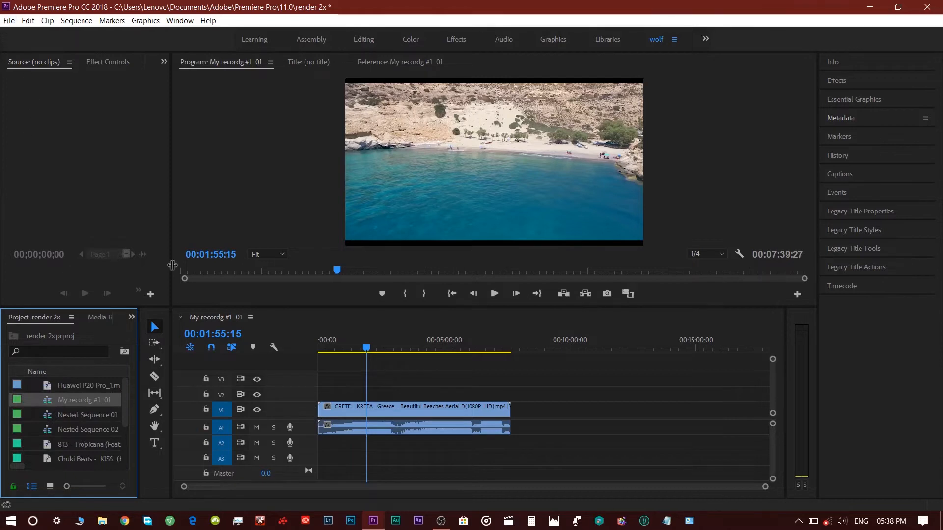
# Step: Move the CRETE clip from track Video 1 up to Video 2
pyautogui.click(417, 410)
pyautogui.moveTo(417, 410); pyautogui.dragTo(413, 396)
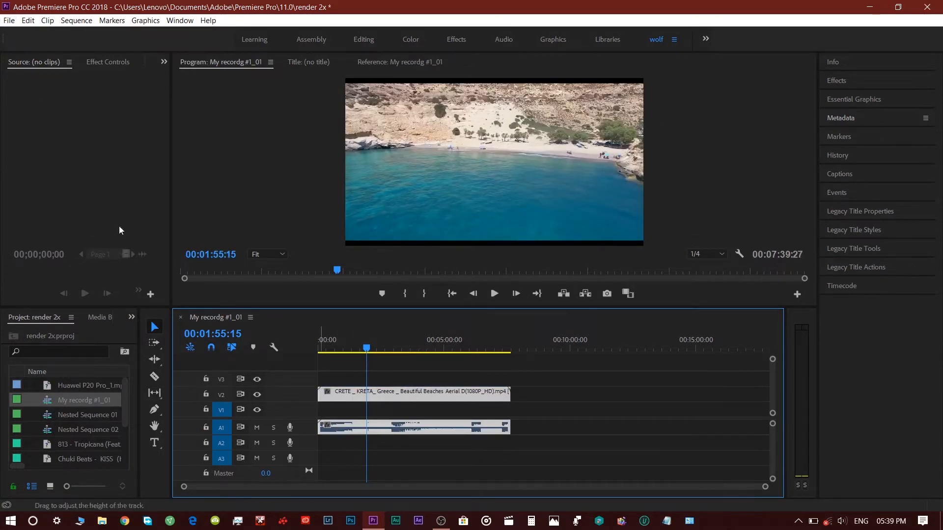
# Step: Import the Reeka & MKC and My Biggest Youtube Regrets video files into the project
pyautogui.click(9, 21)
pyautogui.moveTo(77, 342)
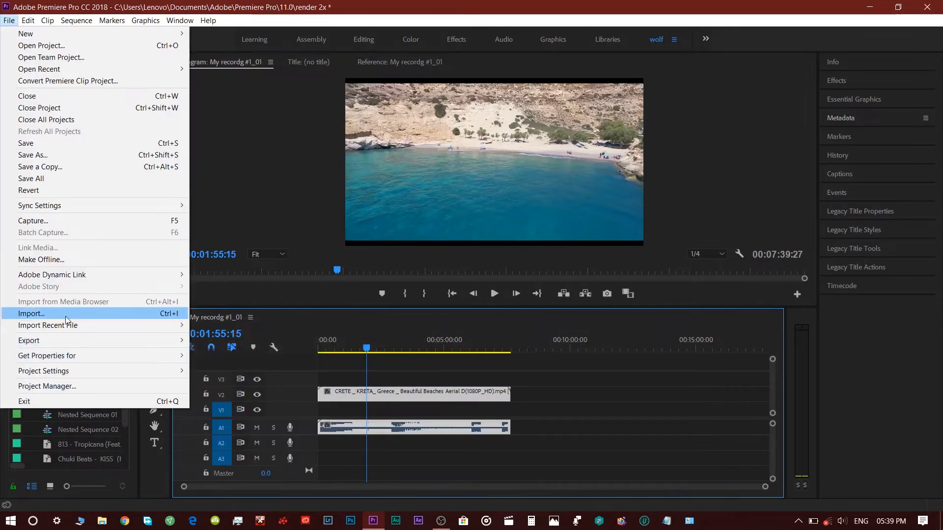
pyautogui.click(66, 315)
pyautogui.moveTo(323, 91); pyautogui.dragTo(491, 224)
pyautogui.click(706, 423)
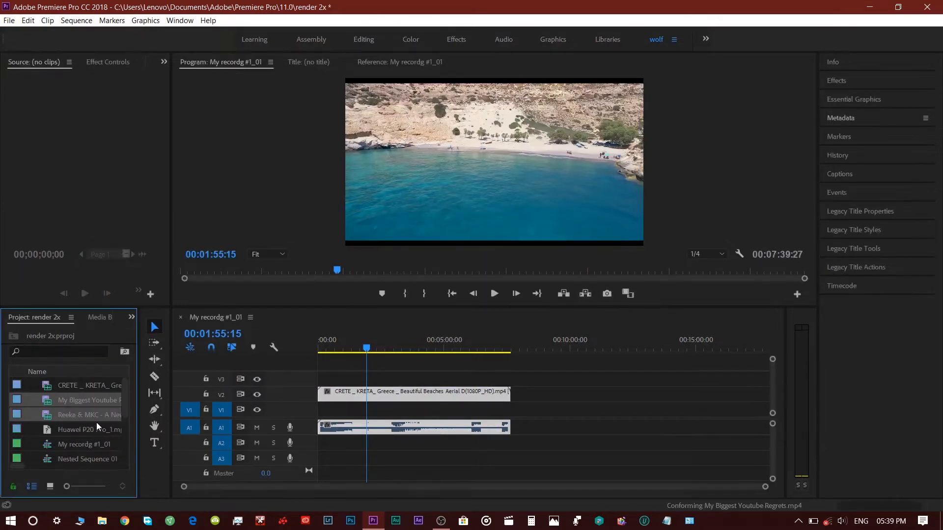
# Step: Place the two imported clips on the timeline after the CRETE clip and shift the CRETE clip slightly later
pyautogui.moveTo(96, 423); pyautogui.dragTo(563, 412)
pyautogui.click(567, 412)
pyautogui.rightClick(563, 411)
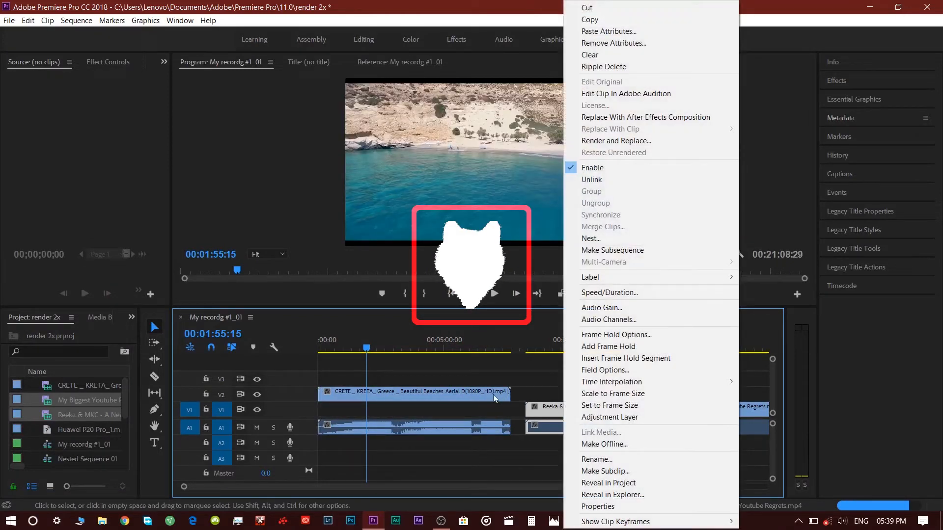
pyautogui.moveTo(493, 394); pyautogui.dragTo(552, 394)
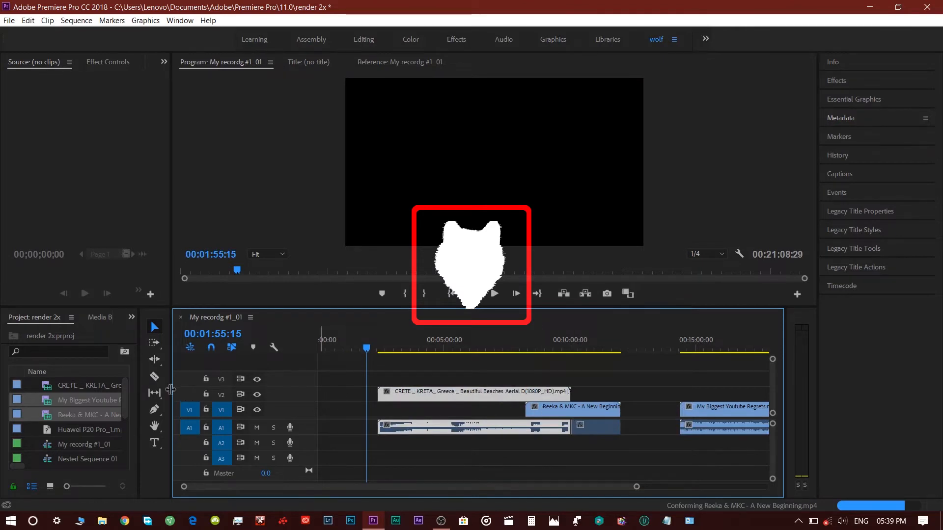
# Step: Turn off track output for Video 2 and Video 1 and move the playhead to about 00:10:31
pyautogui.click(257, 394)
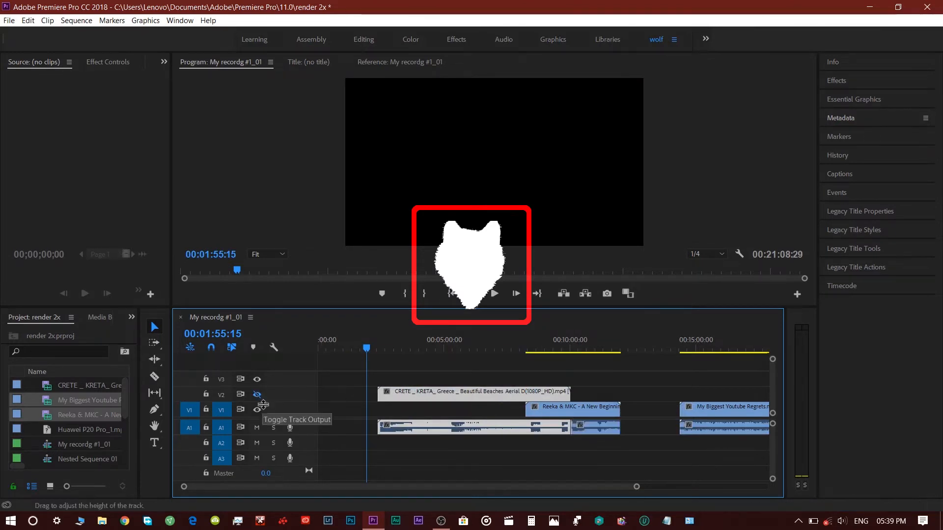
pyautogui.click(260, 411)
pyautogui.moveTo(426, 337); pyautogui.dragTo(584, 354)
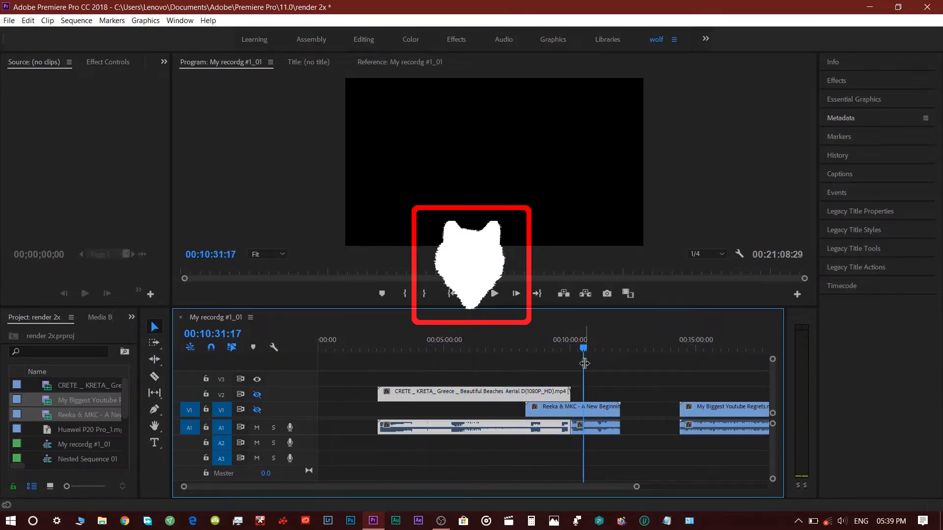
# Step: Open the Info panel and close it from its panel menu
pyautogui.click(834, 61)
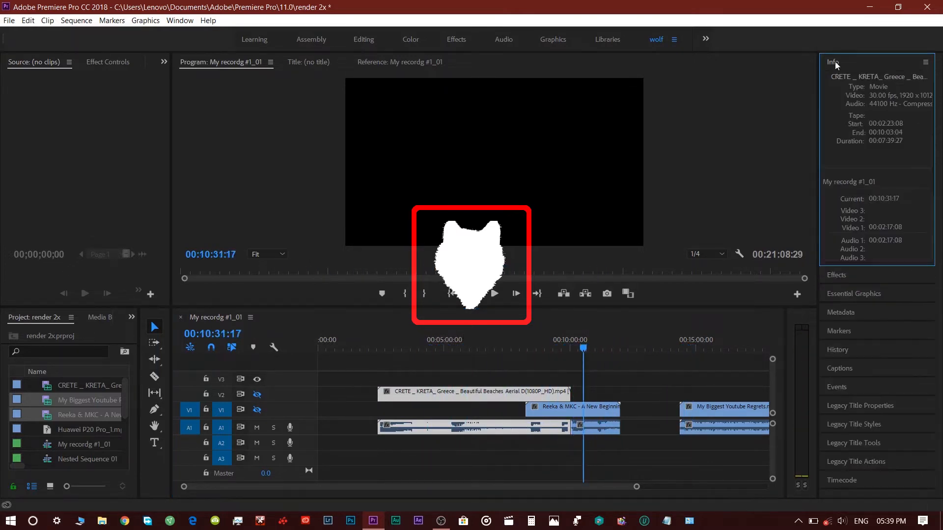
pyautogui.click(924, 64)
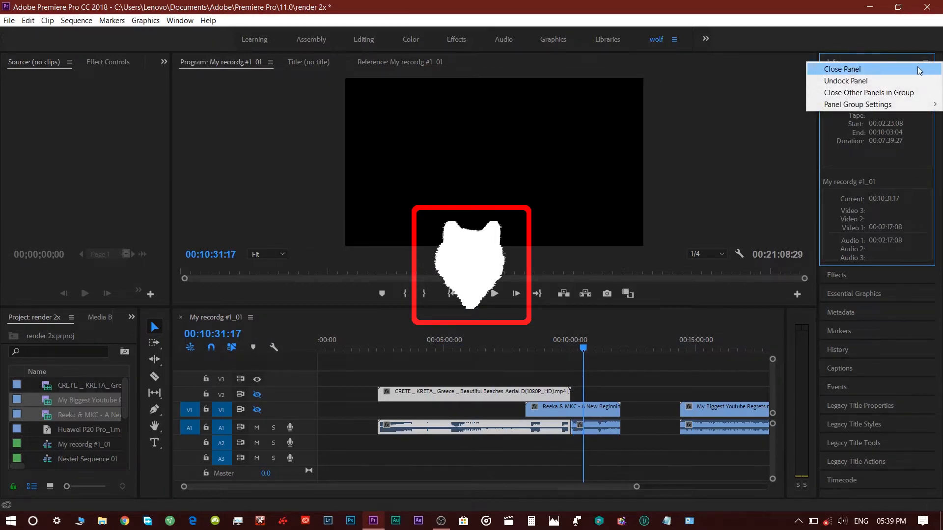
pyautogui.click(918, 70)
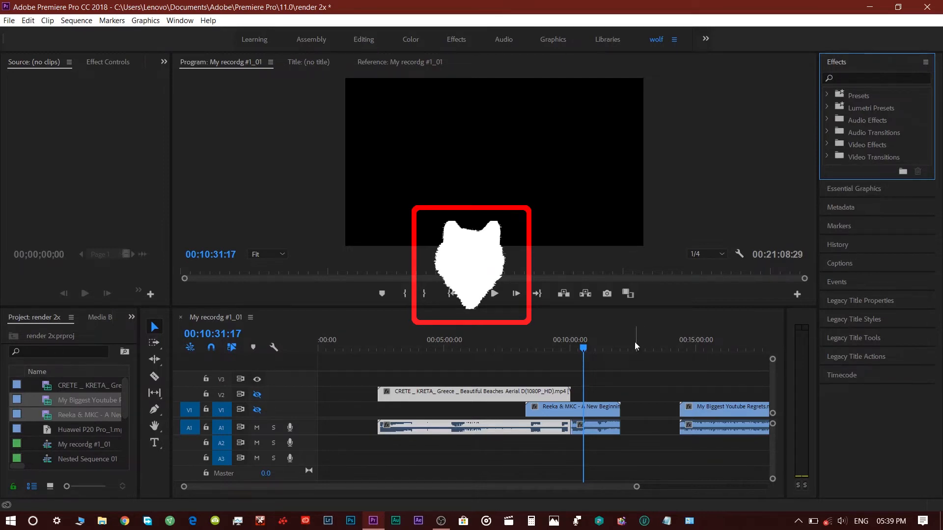
# Step: Select and remove the My Biggest Youtube Regrets clip from the timeline
pyautogui.click(635, 356)
pyautogui.moveTo(662, 361); pyautogui.dragTo(731, 425)
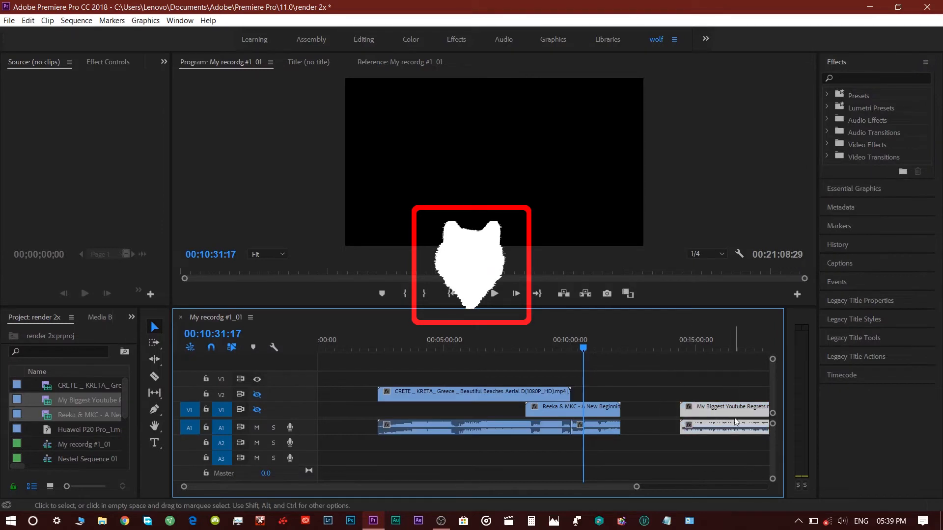
pyautogui.rightClick(729, 411)
pyautogui.click(801, 8)
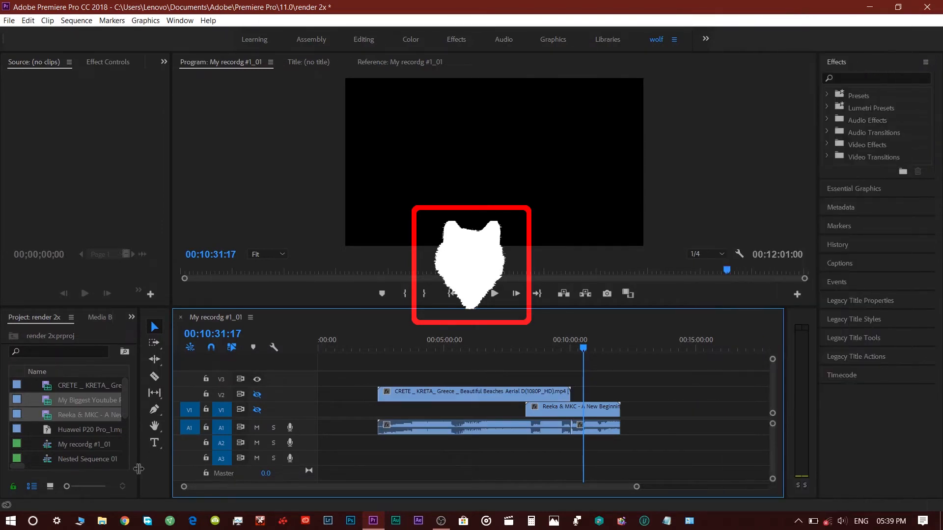
# Step: Widen the Project panel and create a new adjustment layer with its default video settings
pyautogui.moveTo(141, 485); pyautogui.dragTo(232, 486)
pyautogui.click(204, 486)
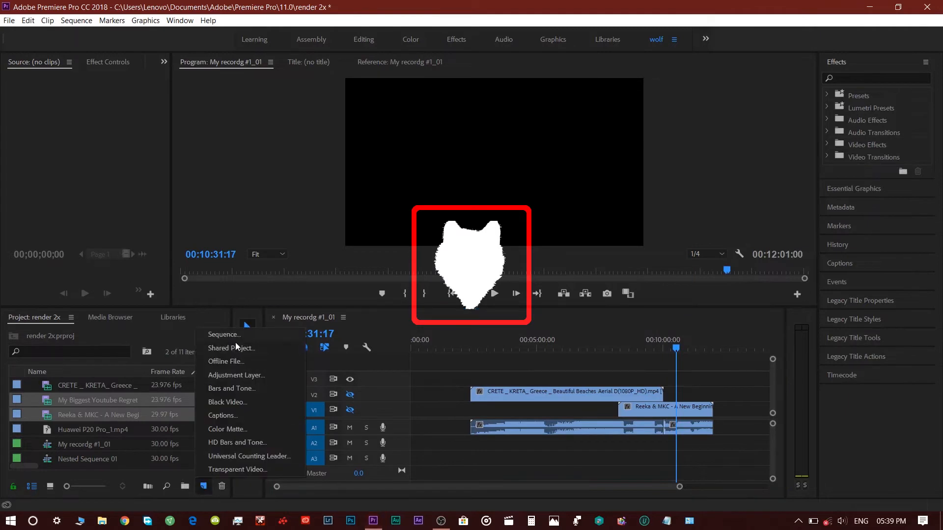
pyautogui.click(237, 374)
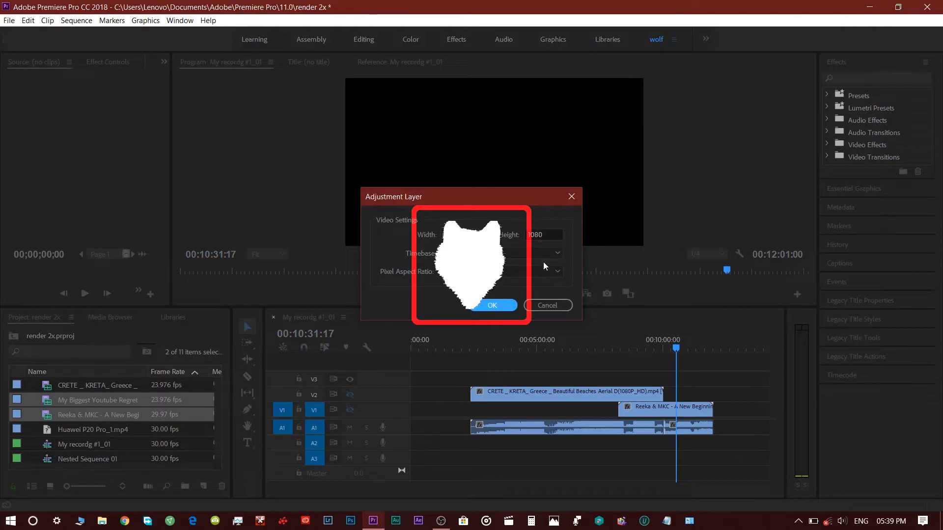
pyautogui.click(493, 305)
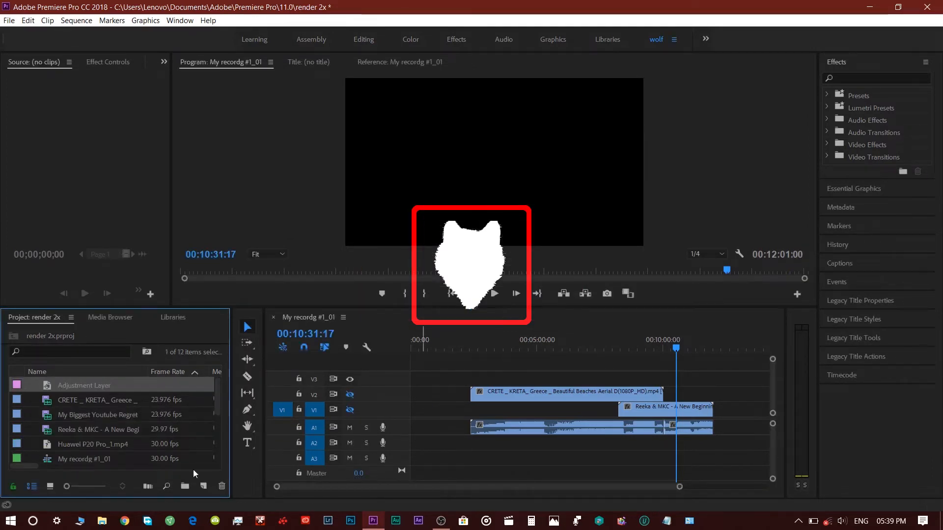
# Step: Place the adjustment layer on track V3, stretched across the whole sequence
pyautogui.moveTo(117, 383); pyautogui.dragTo(400, 363)
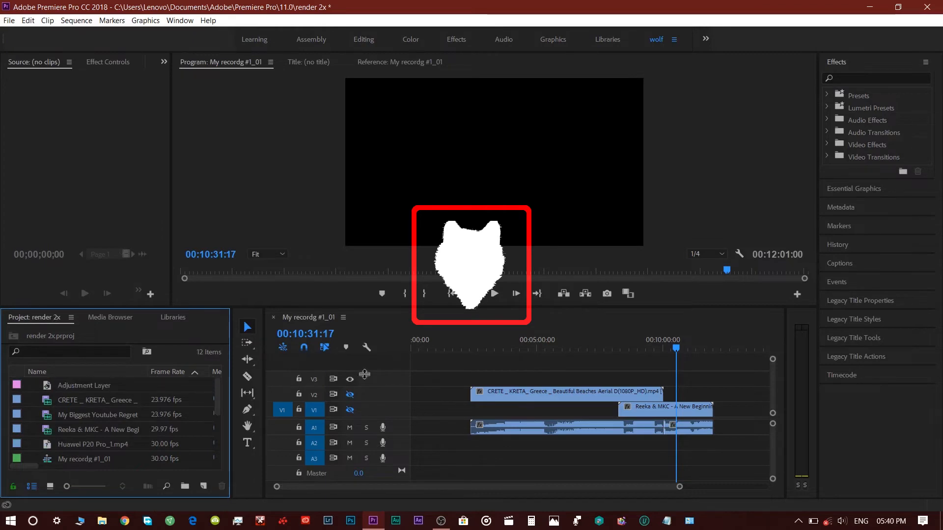
pyautogui.moveTo(115, 384); pyautogui.dragTo(230, 382)
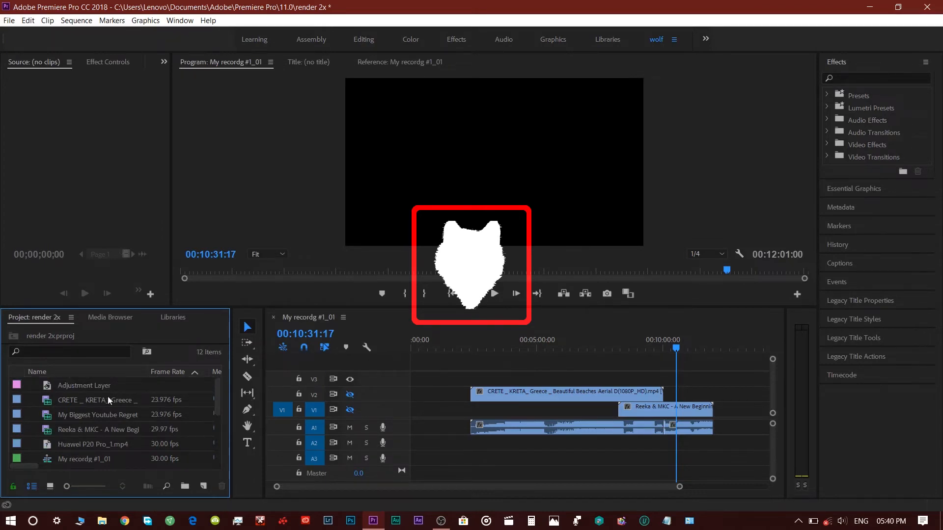
pyautogui.moveTo(102, 384); pyautogui.dragTo(712, 377)
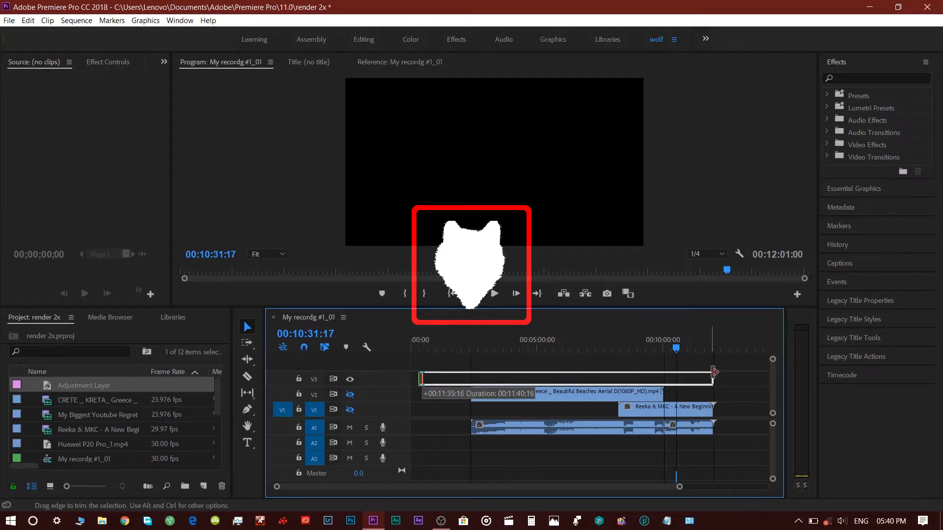
# Step: Turn track output back on for Video 1 and Video 2 and scrub through the sequence
pyautogui.moveTo(540, 350); pyautogui.dragTo(590, 363)
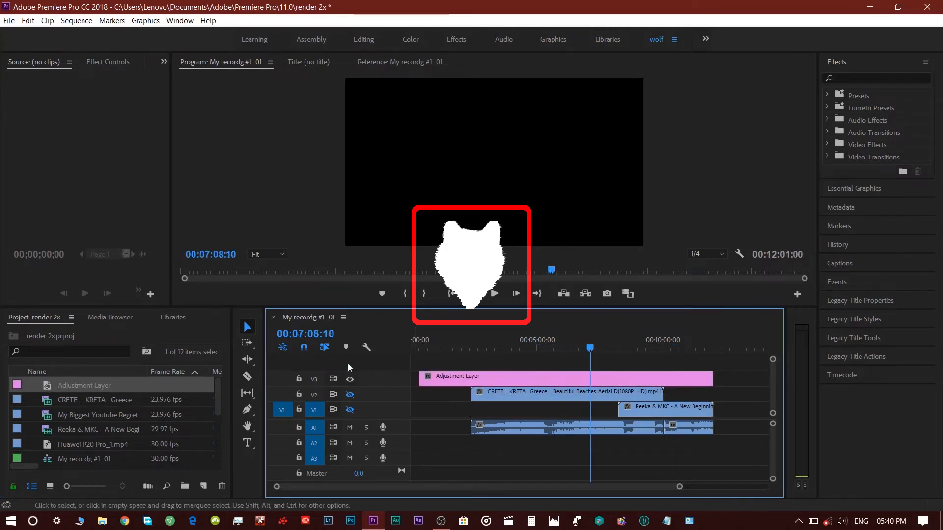
pyautogui.click(349, 410)
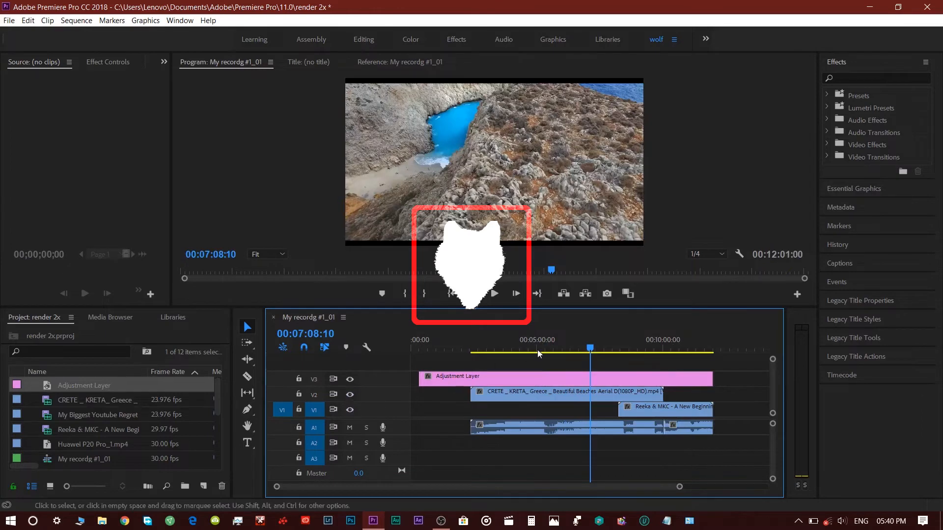
pyautogui.moveTo(547, 341); pyautogui.dragTo(614, 353)
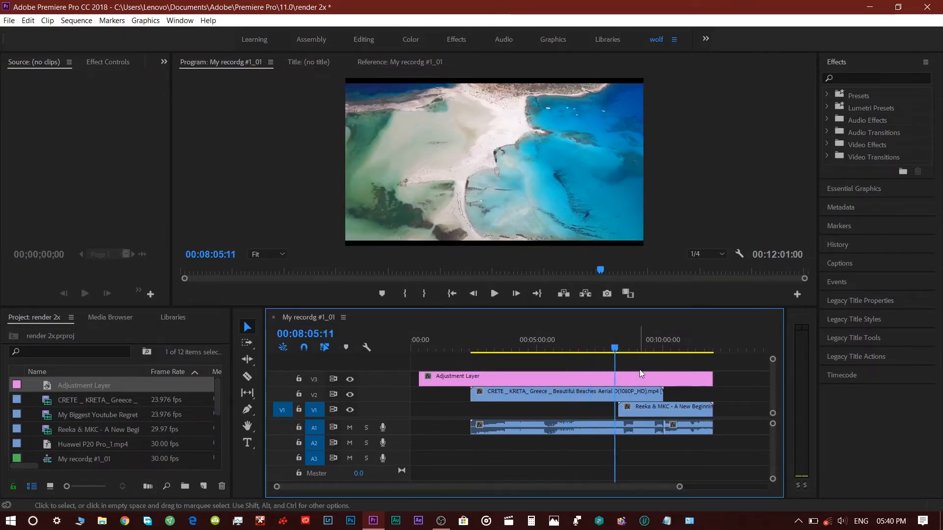
pyautogui.click(646, 348)
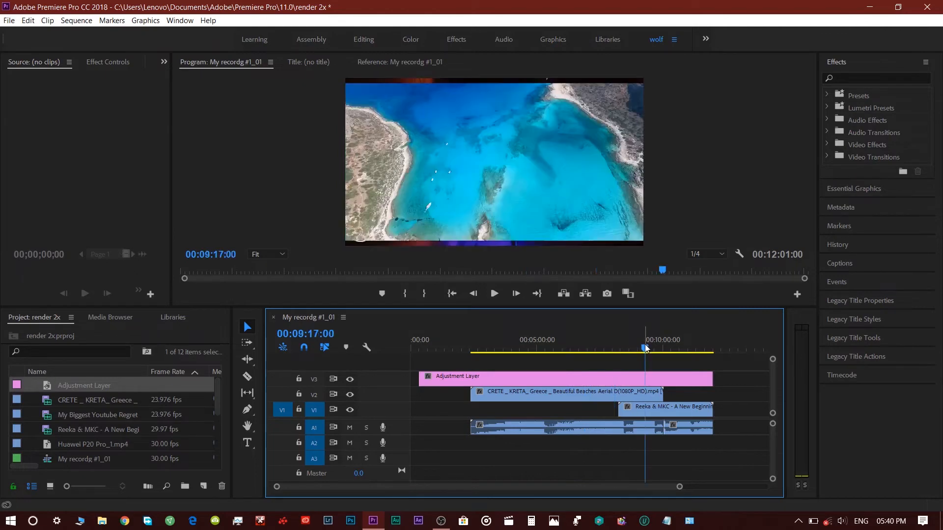
# Step: Move the Reeka & MKC clip later on V1 to about the 10-minute mark
pyautogui.moveTo(609, 412); pyautogui.dragTo(654, 413)
pyautogui.click(625, 352)
pyautogui.click(631, 353)
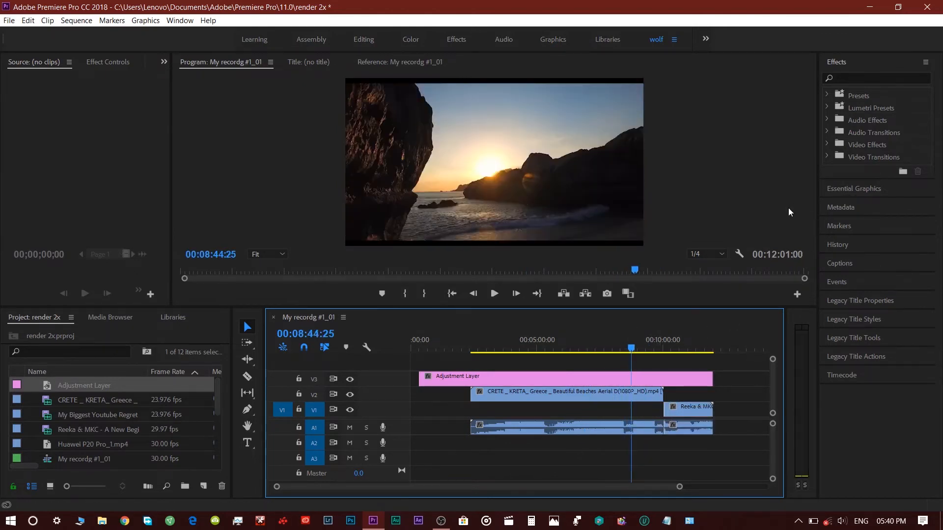
# Step: Apply the Cinematic_02 preset from Presets › Premiere Library › Color Corrections › Cinematic to the adjustment layer
pyautogui.click(832, 93)
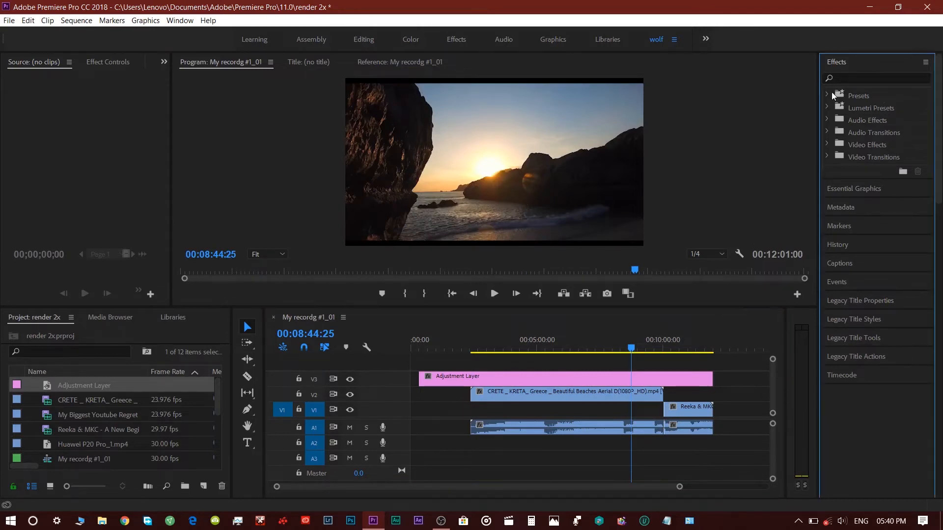
pyautogui.scroll(-10, 875, 196)
pyautogui.scroll(5, 897, 276)
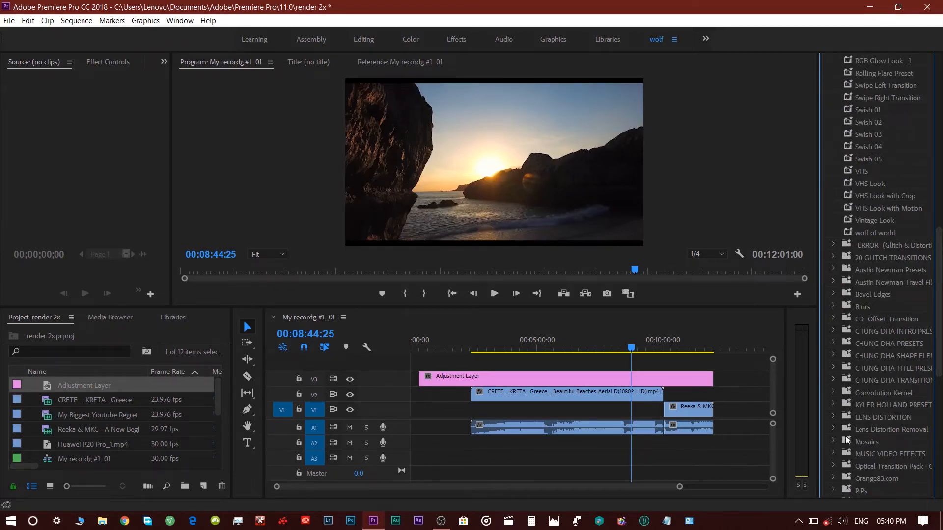
pyautogui.scroll(-3, 843, 473)
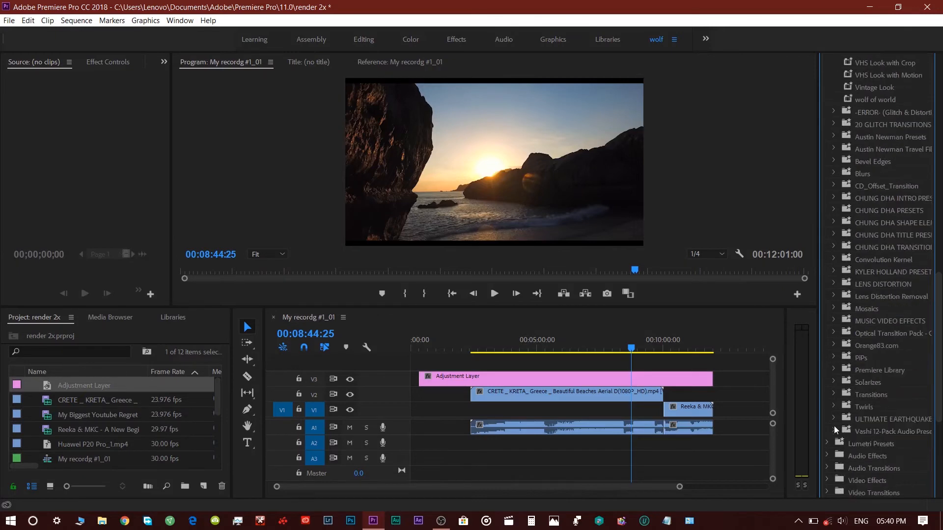
pyautogui.scroll(-3, 836, 441)
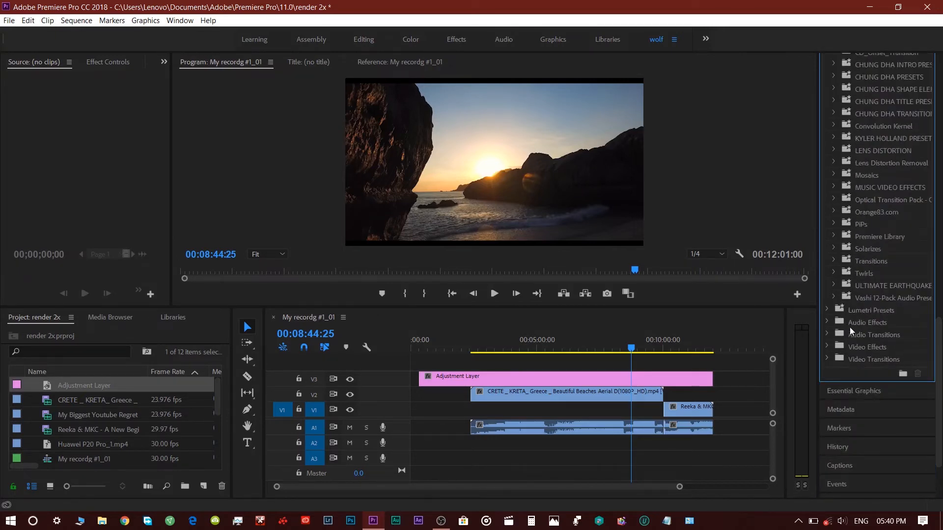
pyautogui.scroll(3, 835, 317)
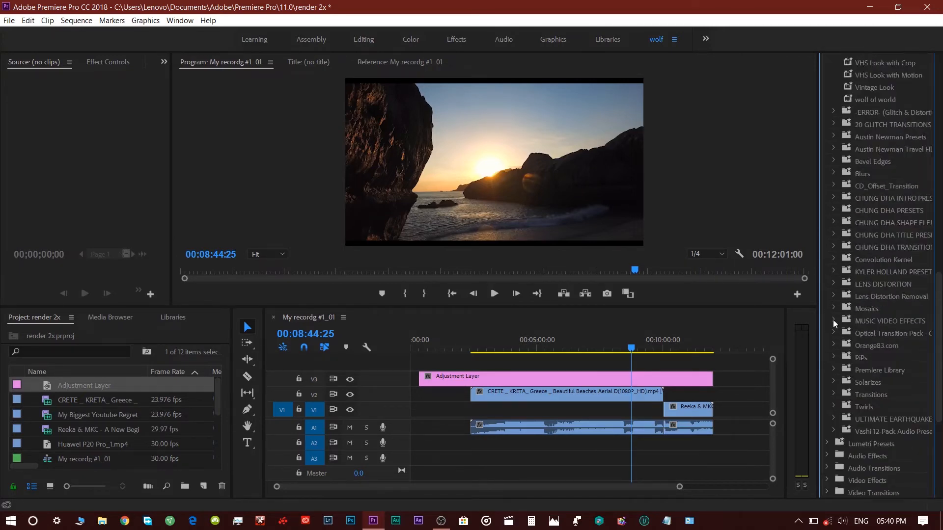
pyautogui.click(834, 369)
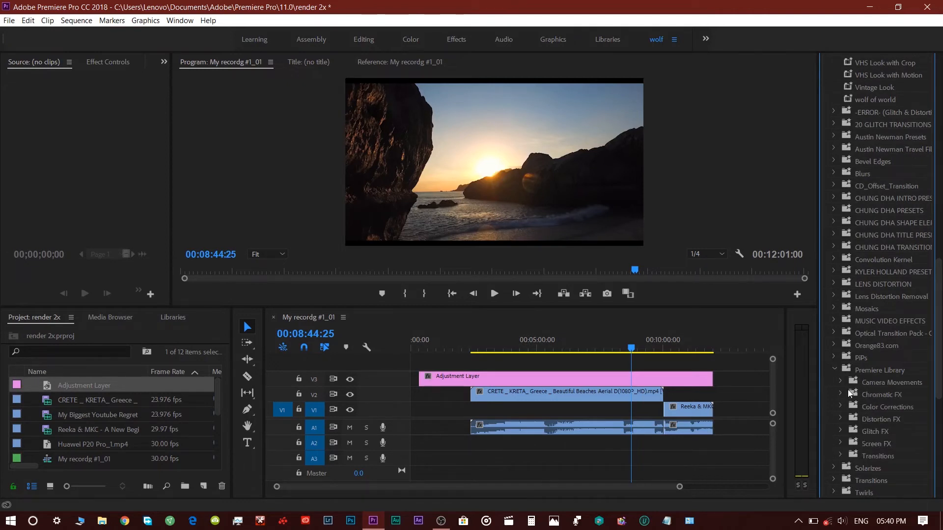
pyautogui.click(840, 406)
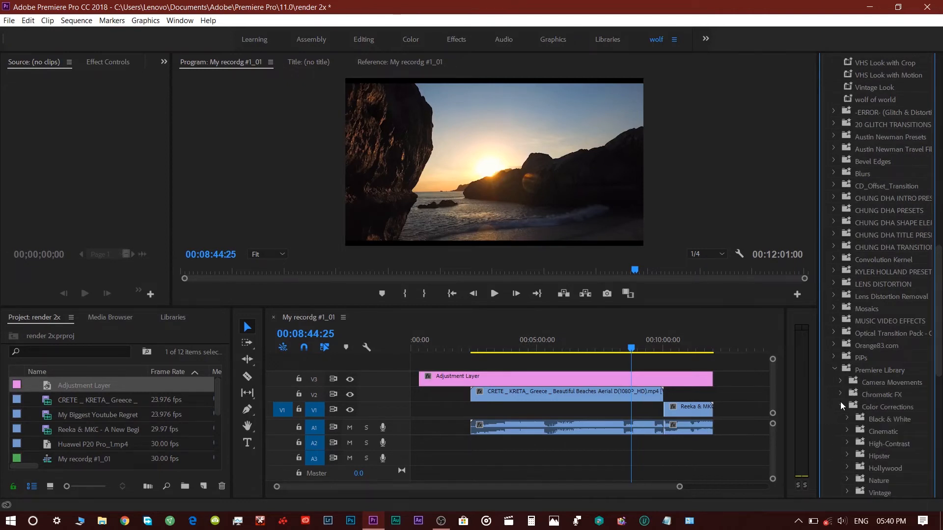
pyautogui.click(846, 430)
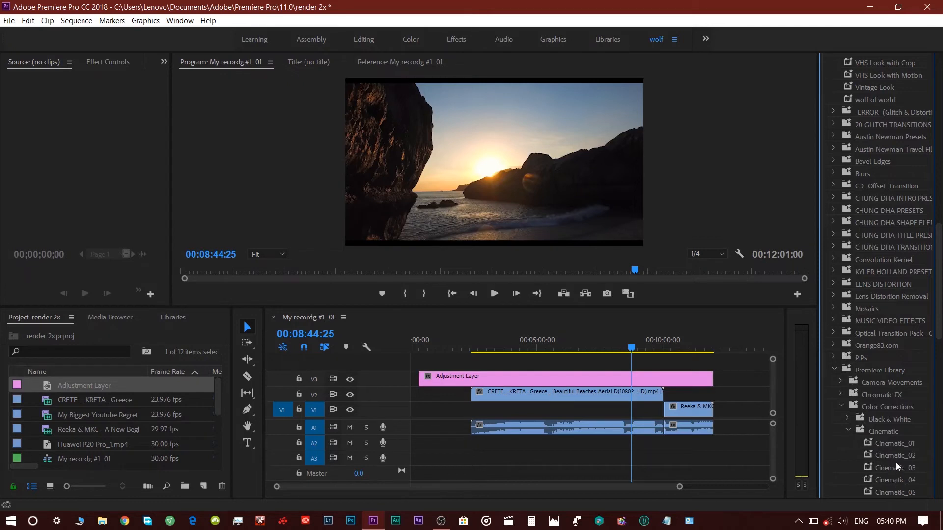
pyautogui.moveTo(895, 458); pyautogui.dragTo(593, 378)
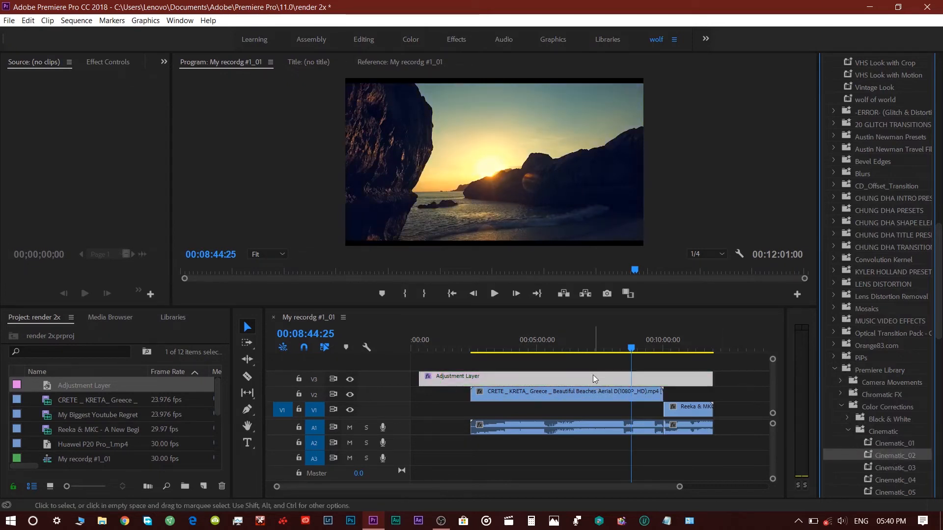
# Step: Play the sequence from about 00:05:21 and toggle Video 3 output to compare the graded look
pyautogui.click(546, 339)
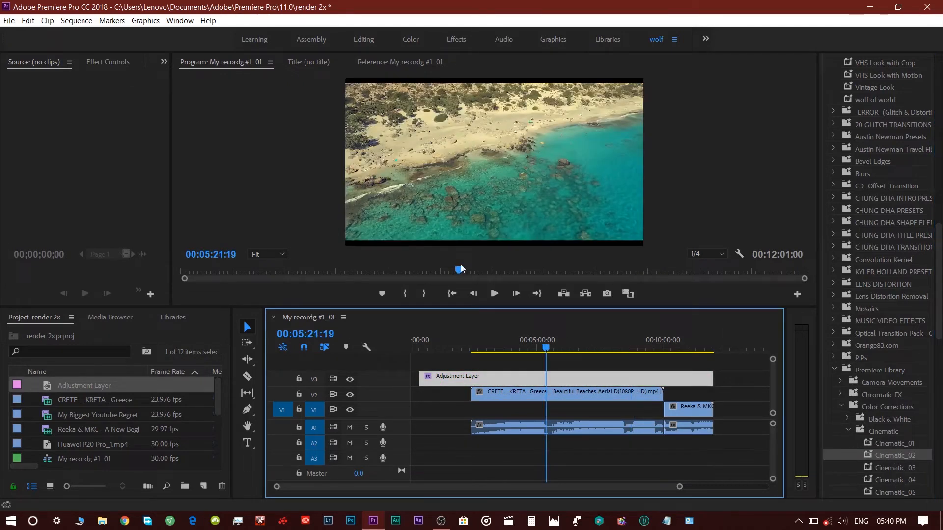
pyautogui.click(497, 297)
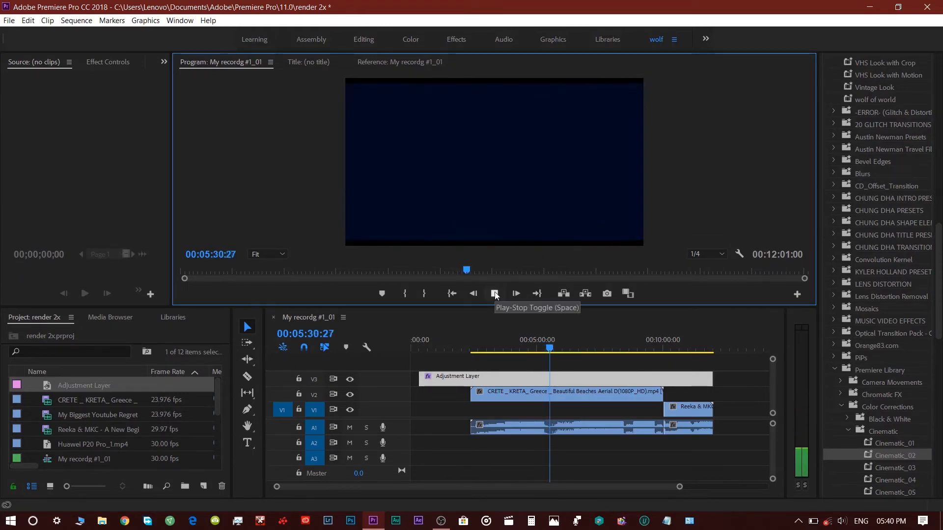
pyautogui.click(350, 379)
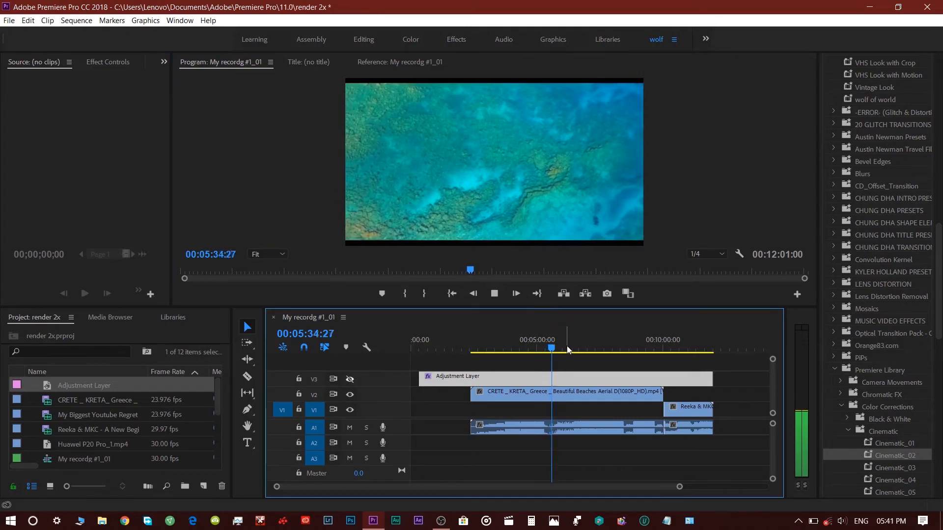
pyautogui.click(349, 378)
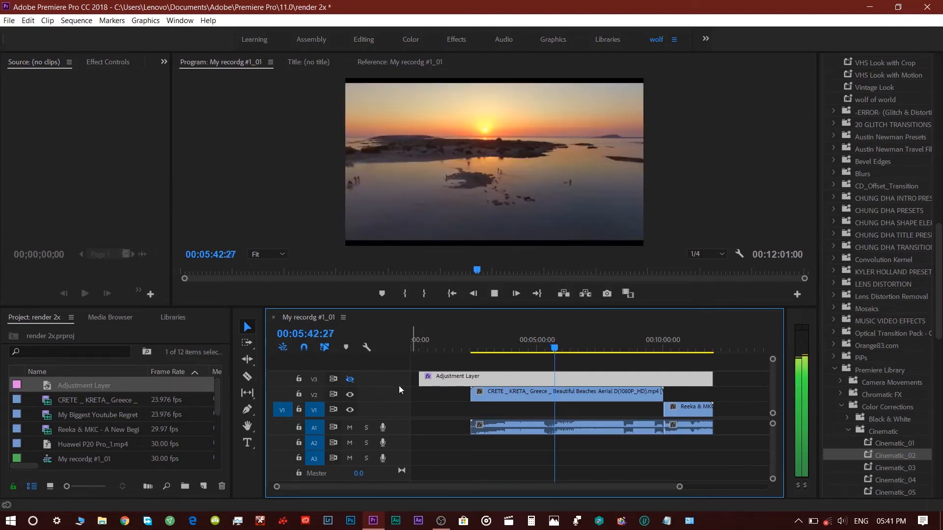
pyautogui.click(347, 381)
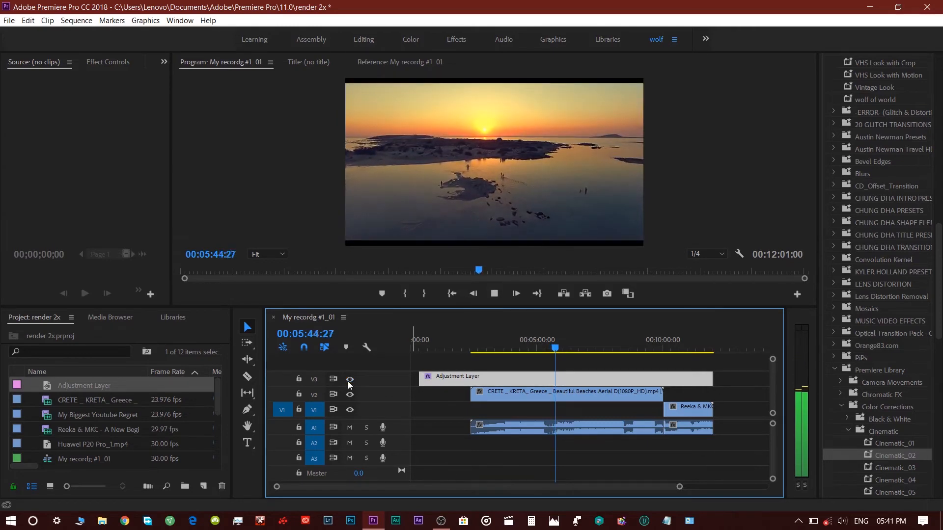
pyautogui.click(348, 381)
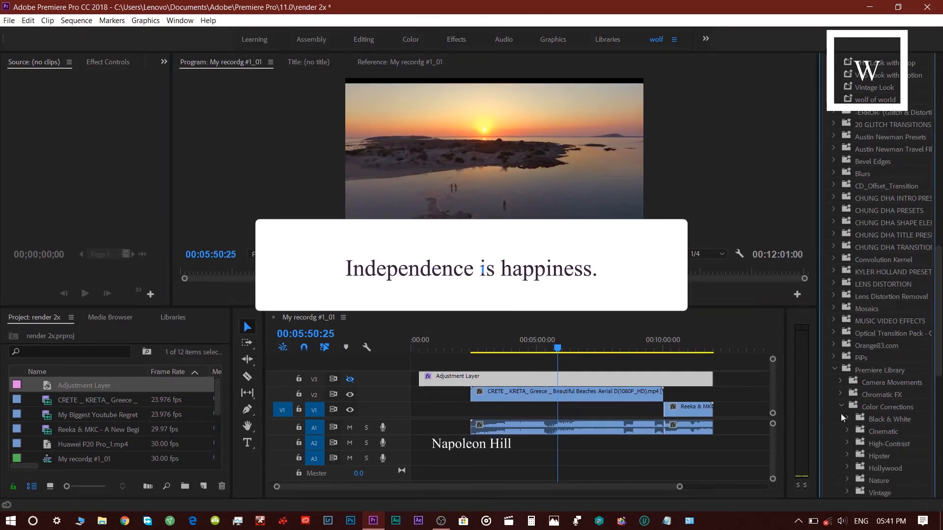
# Step: Collapse the Premiere Library and Presets folders in the Effects panel
pyautogui.click(834, 369)
pyautogui.scroll(10, 833, 370)
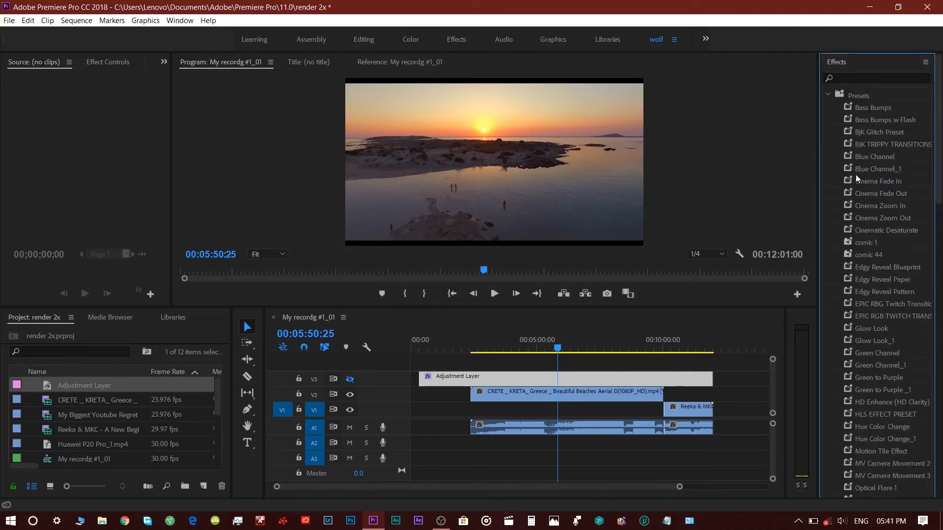
pyautogui.click(828, 95)
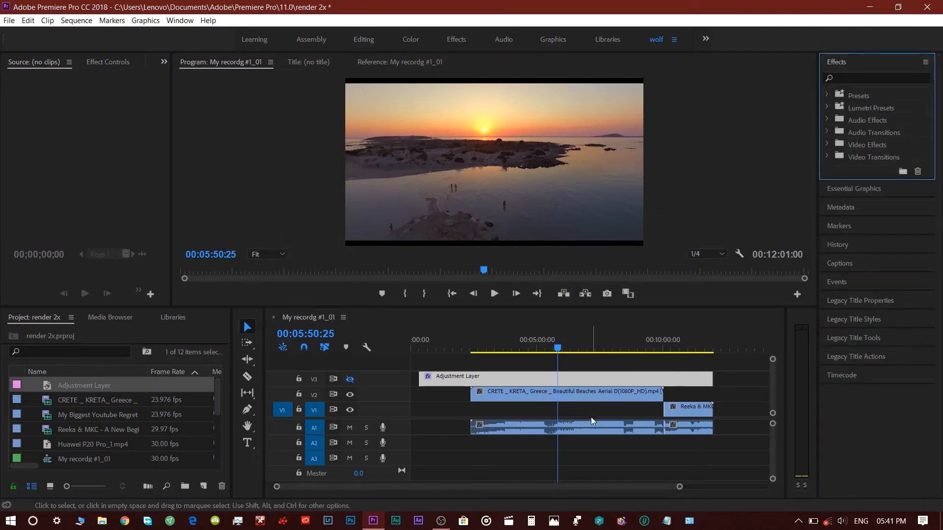
# Step: Turn Video 3 output back on and remove the adjustment layer from the timeline
pyautogui.click(350, 379)
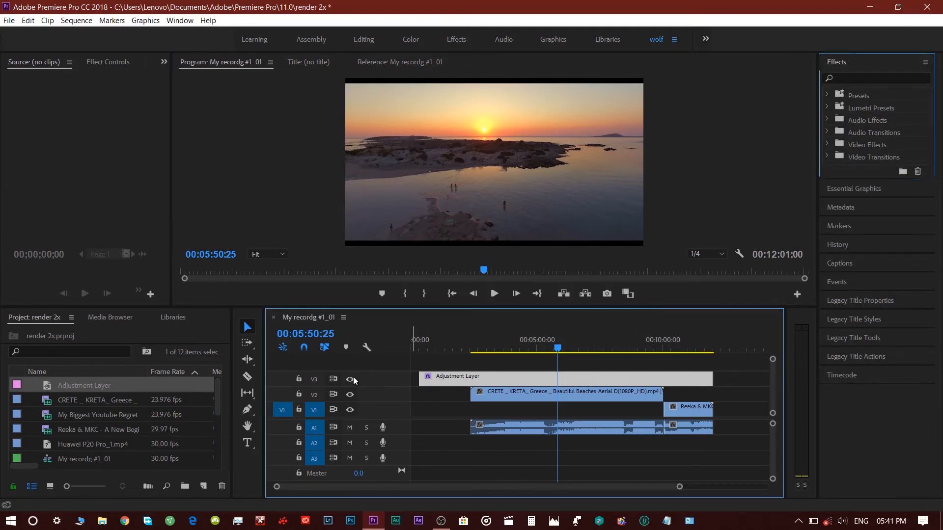
pyautogui.moveTo(679, 488); pyautogui.dragTo(756, 487)
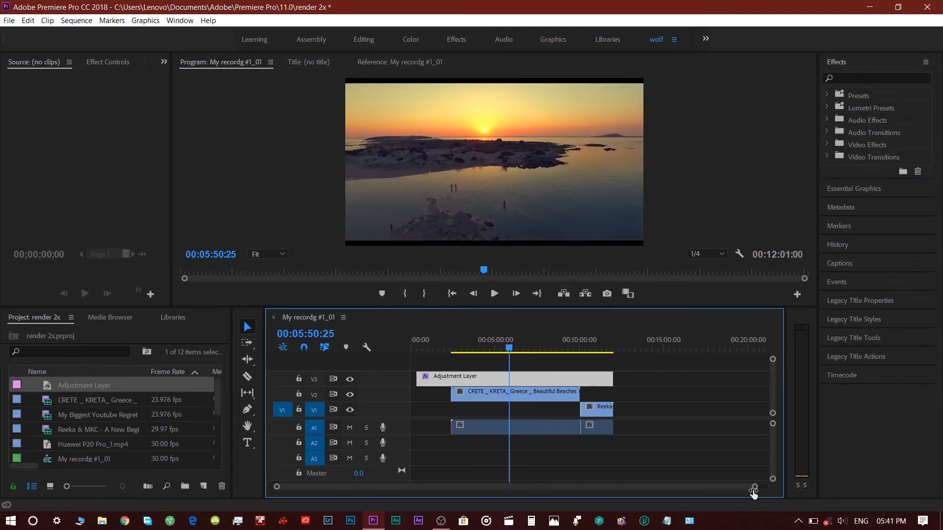
pyautogui.rightClick(580, 378)
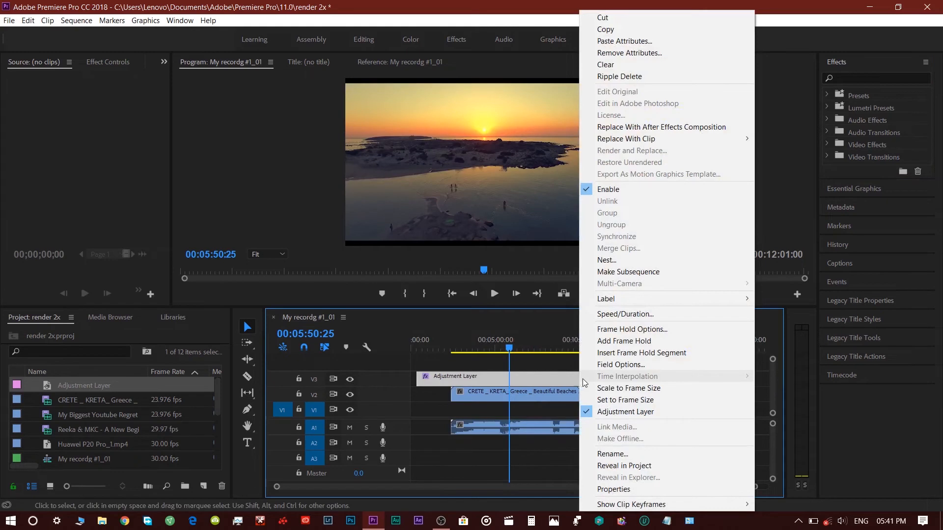
pyautogui.click(661, 29)
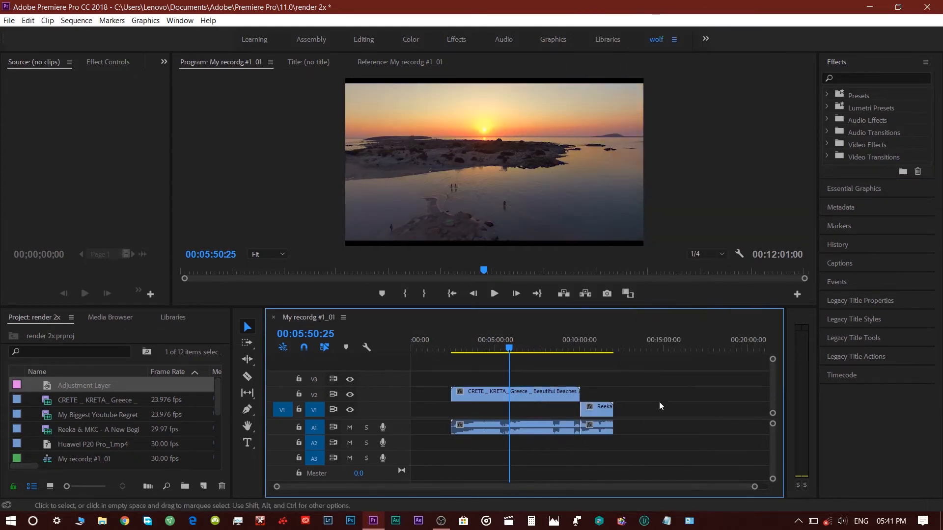
# Step: Ripple delete the empty gap before the CRETE clip and play back the sequence from about 00:08:00
pyautogui.rightClick(440, 399)
pyautogui.click(445, 407)
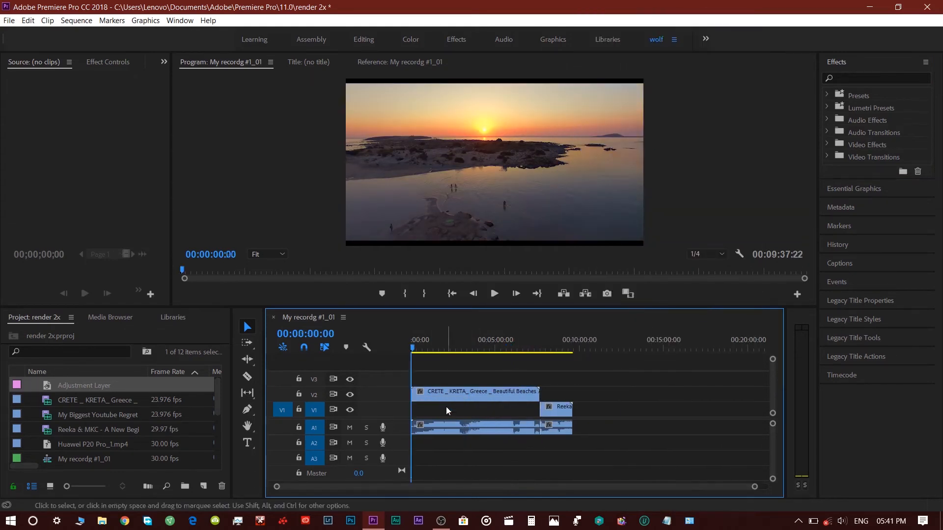
pyautogui.moveTo(447, 349); pyautogui.dragTo(546, 375)
pyautogui.click(493, 295)
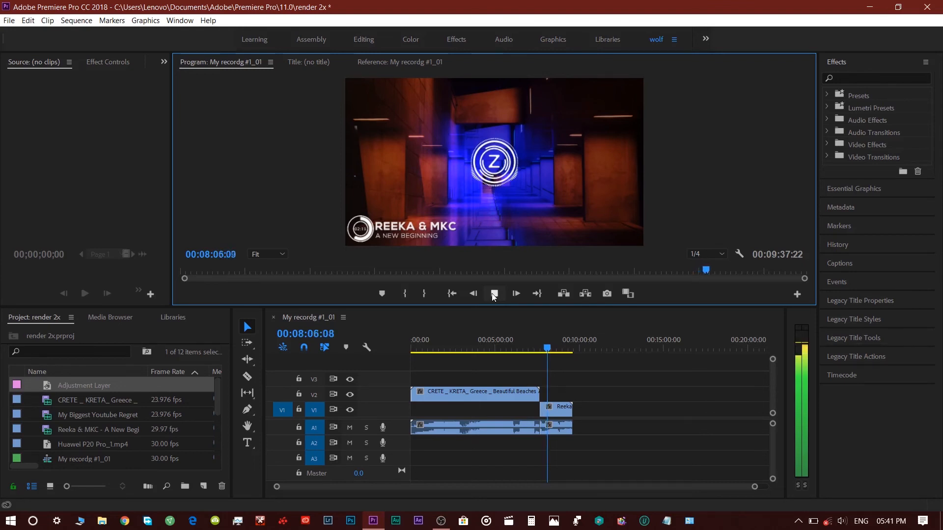
pyautogui.click(494, 294)
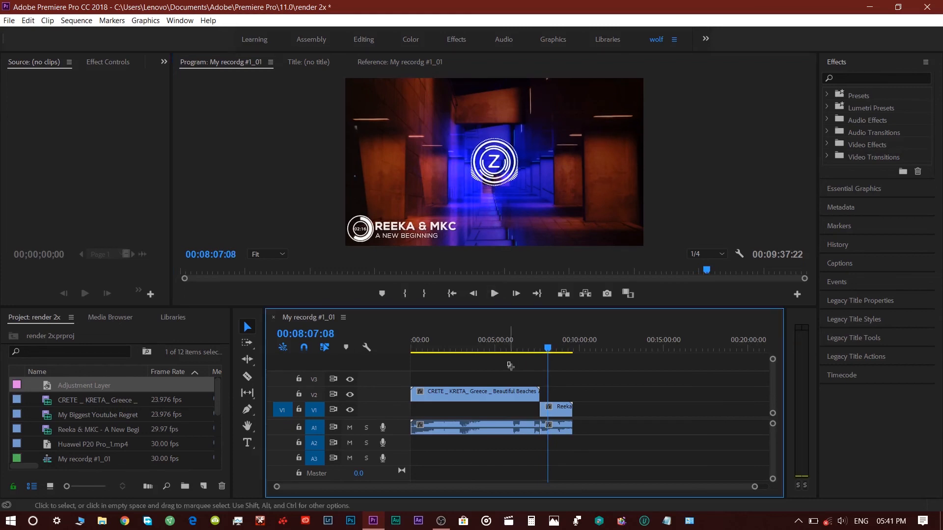
# Step: Select all clips in the sequence and cut them out of the timeline
pyautogui.moveTo(507, 363); pyautogui.dragTo(555, 429)
pyautogui.rightClick(556, 428)
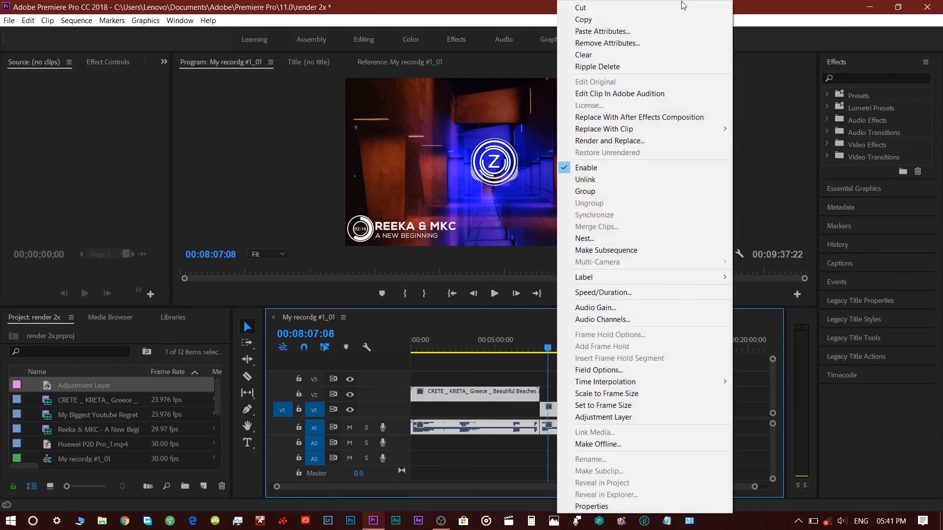
pyautogui.click(682, 7)
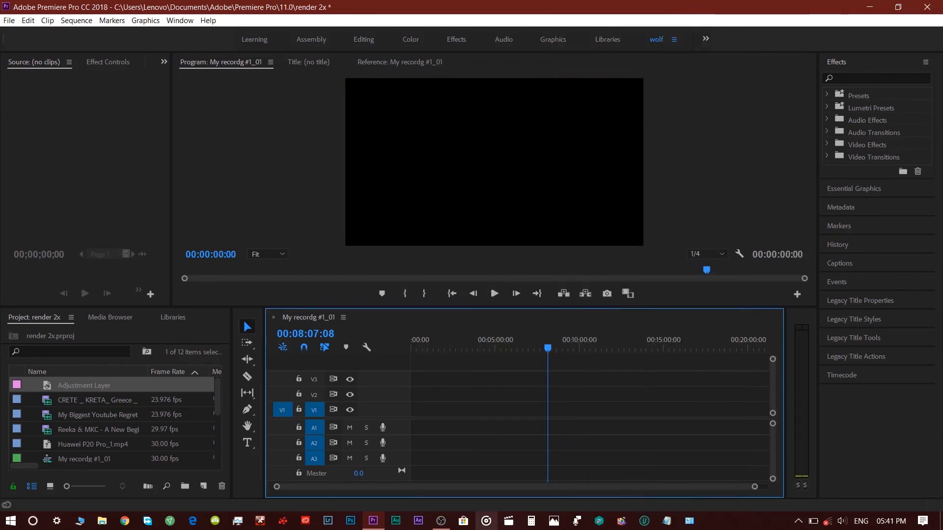
pyautogui.click(441, 521)
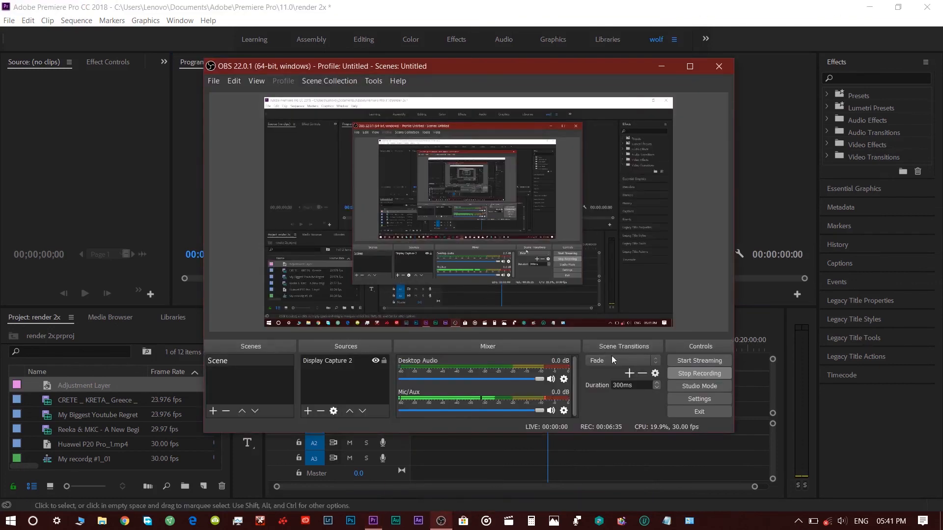